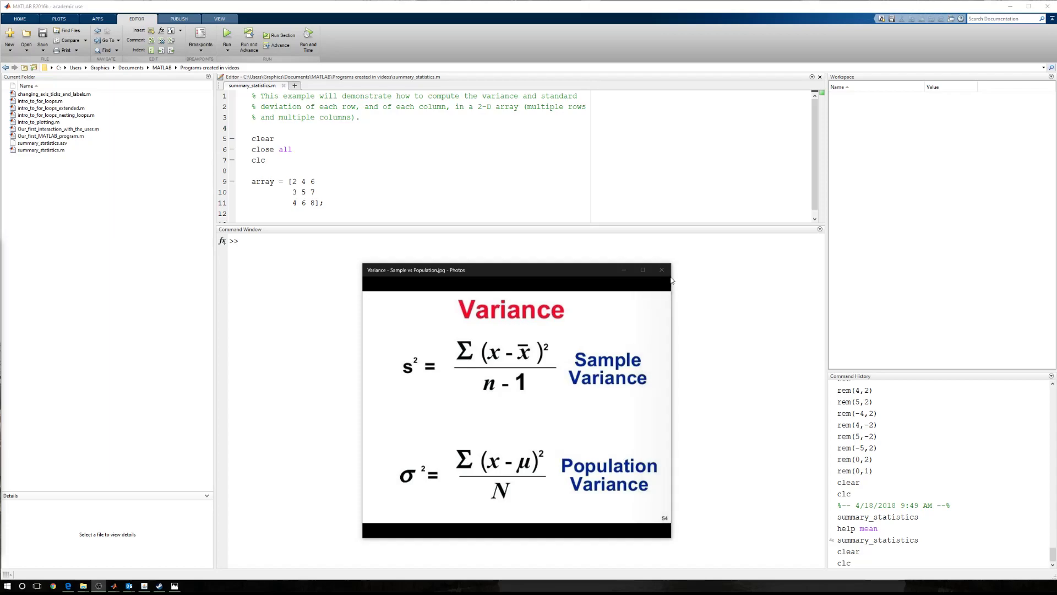
Close the variance formula image and run help var in the Command Window.
key("alt+F4")
left_click(420, 300)
type("hel")
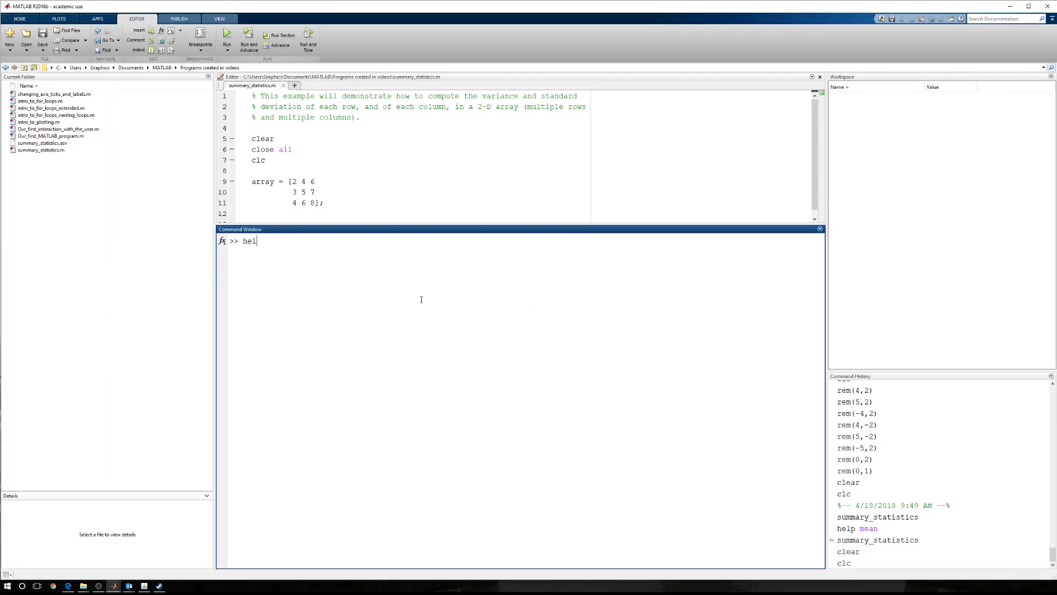
type("p var")
key("Return")
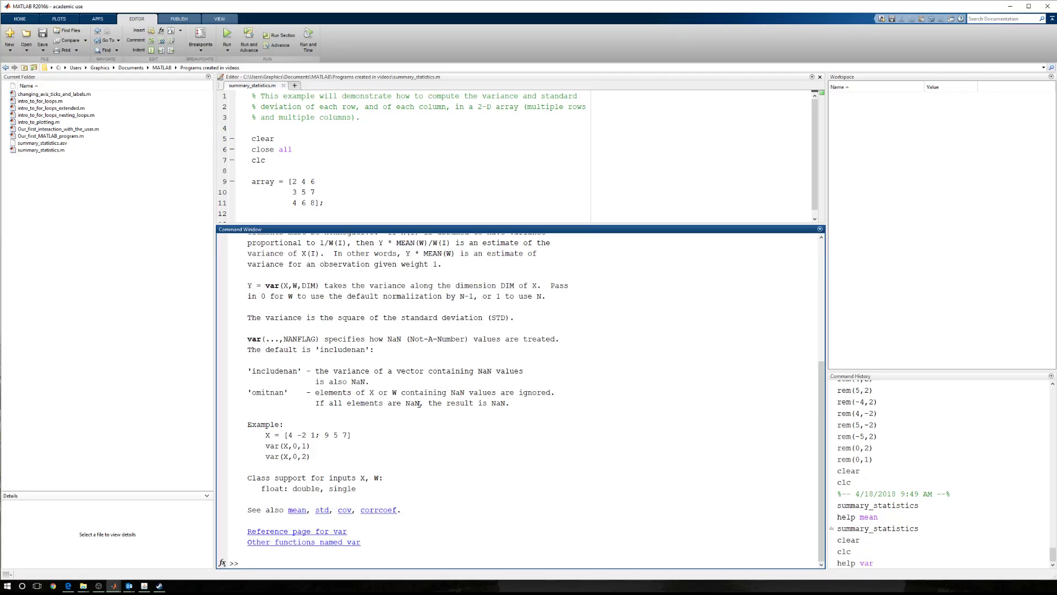
scroll(421, 403, "up", 5)
scroll(291, 241, "up", 2)
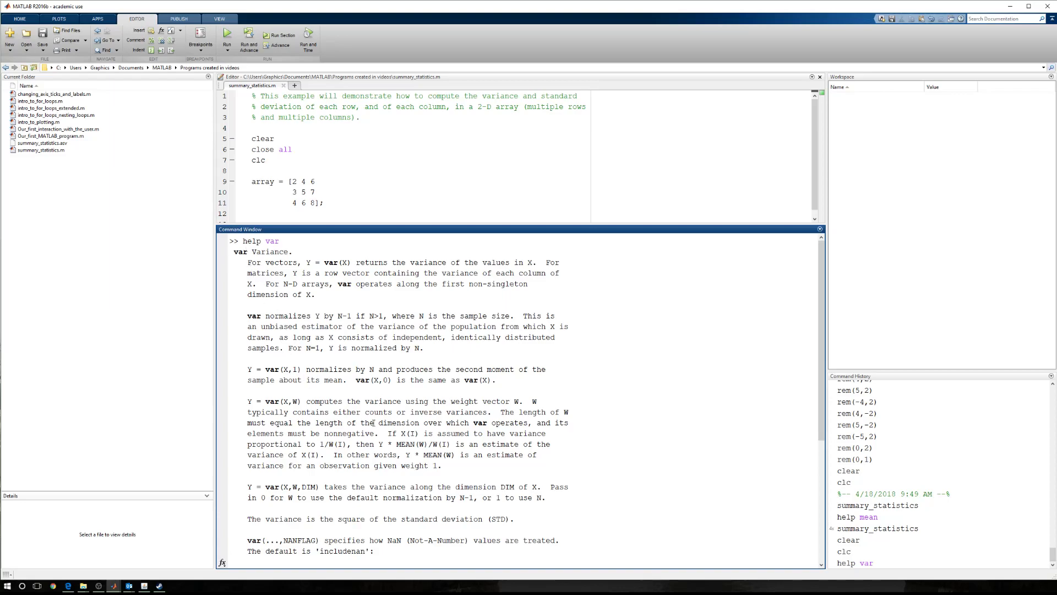
scroll(373, 423, "down", 1)
Highlight the var(X,W,DIM) usage, the N-1 normalization note, and the 0 and 1 weight options.
left_click_drag(241, 458, 321, 454)
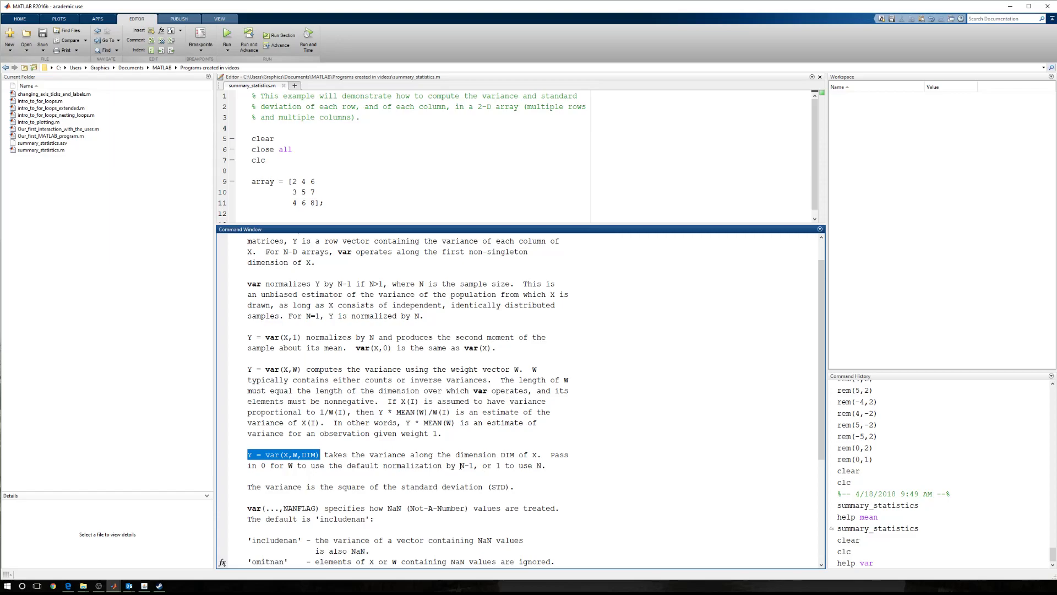
left_click_drag(460, 465, 476, 466)
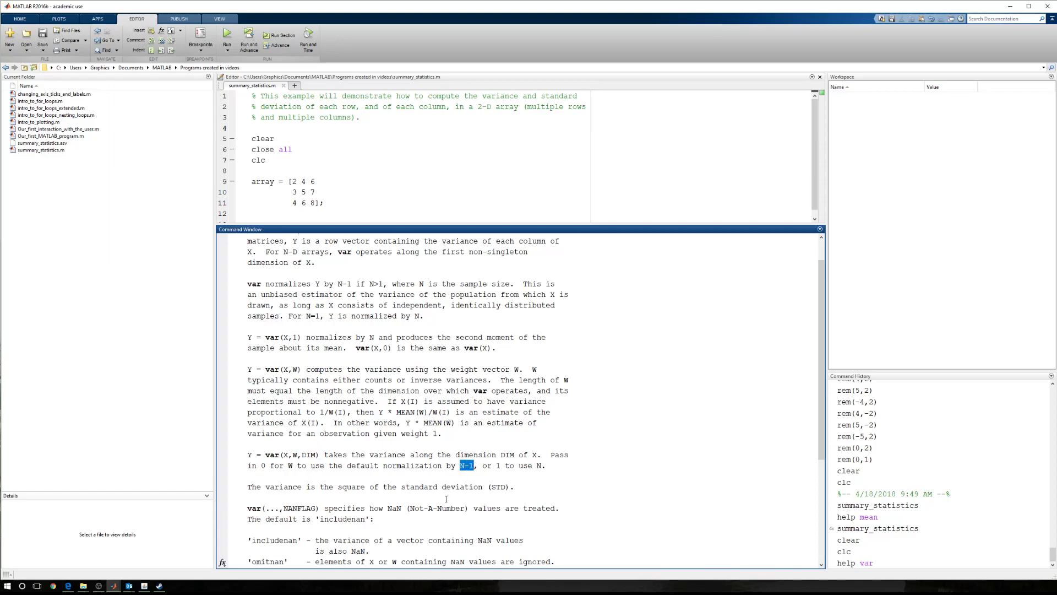
left_click_drag(261, 465, 272, 467)
left_click_drag(496, 465, 501, 465)
left_click(316, 191)
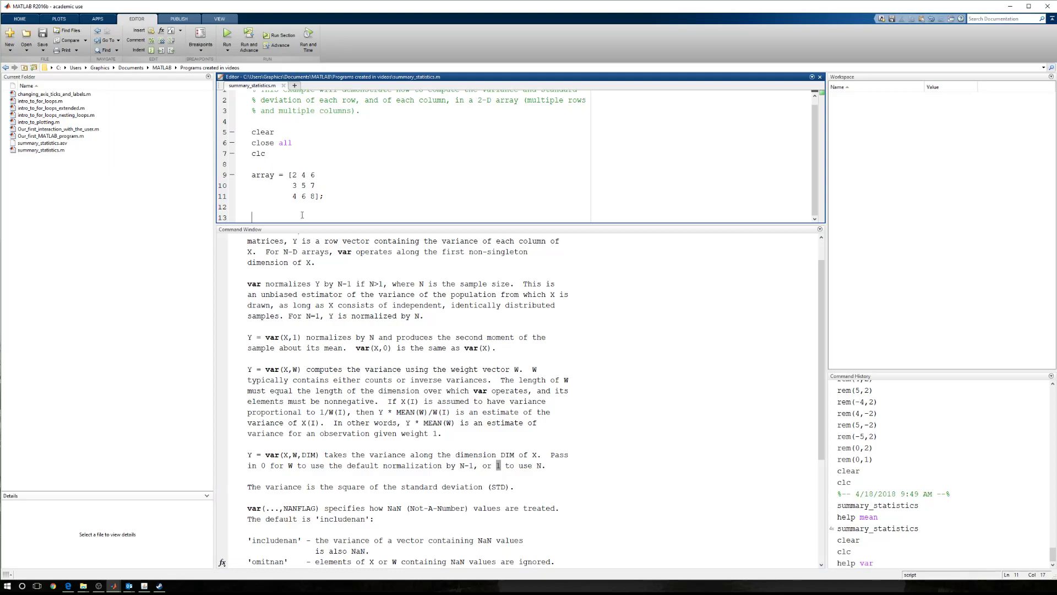
type("% ")
type("Compute the ")
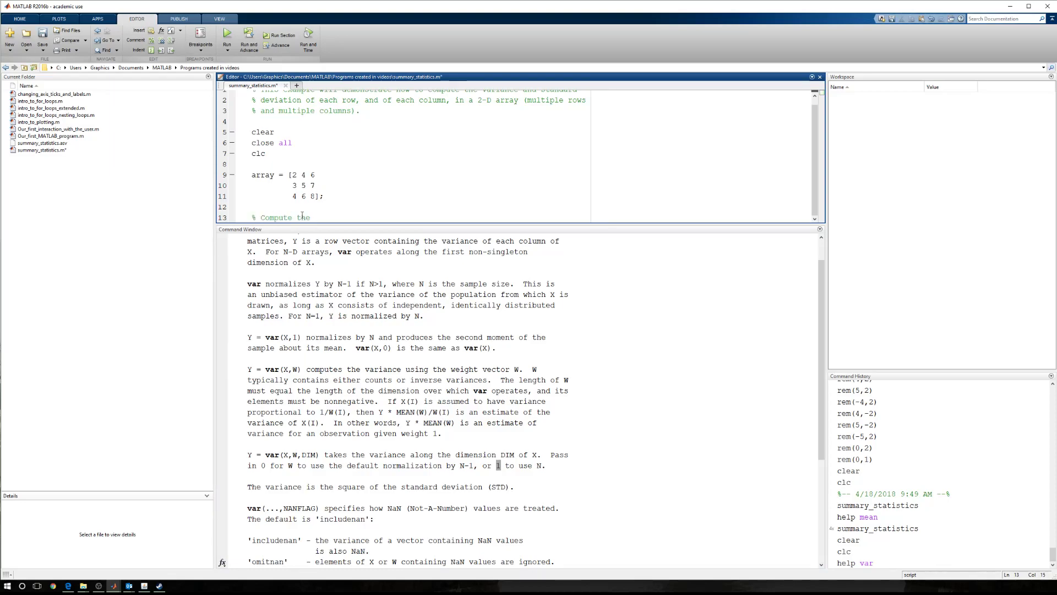
type("variance ")
type("about each row")
Add the '% Compute the variance about each row' comment with blank lines and save.
key("Return")
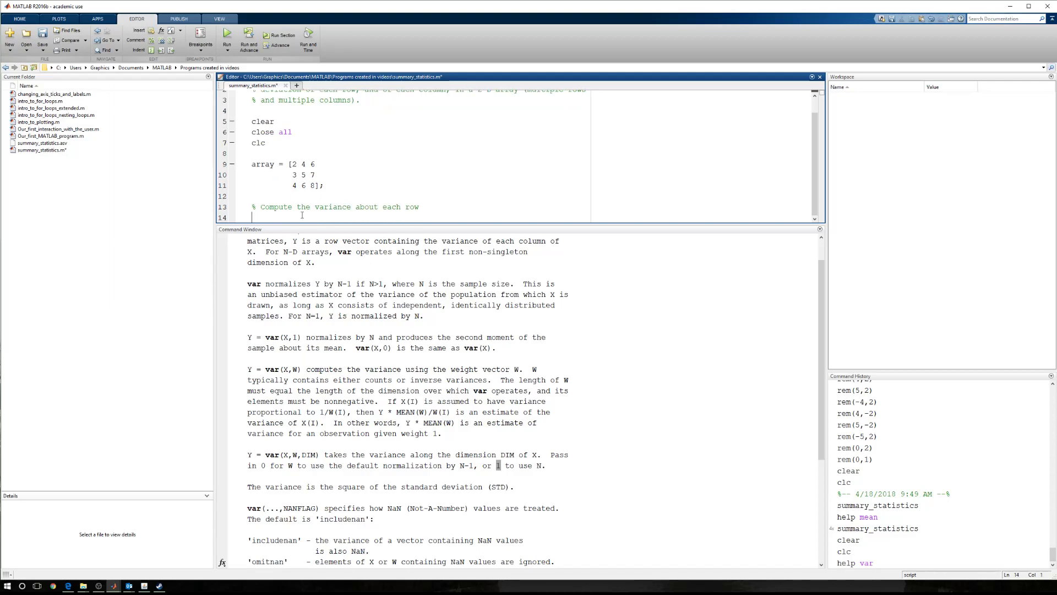
key("Return")
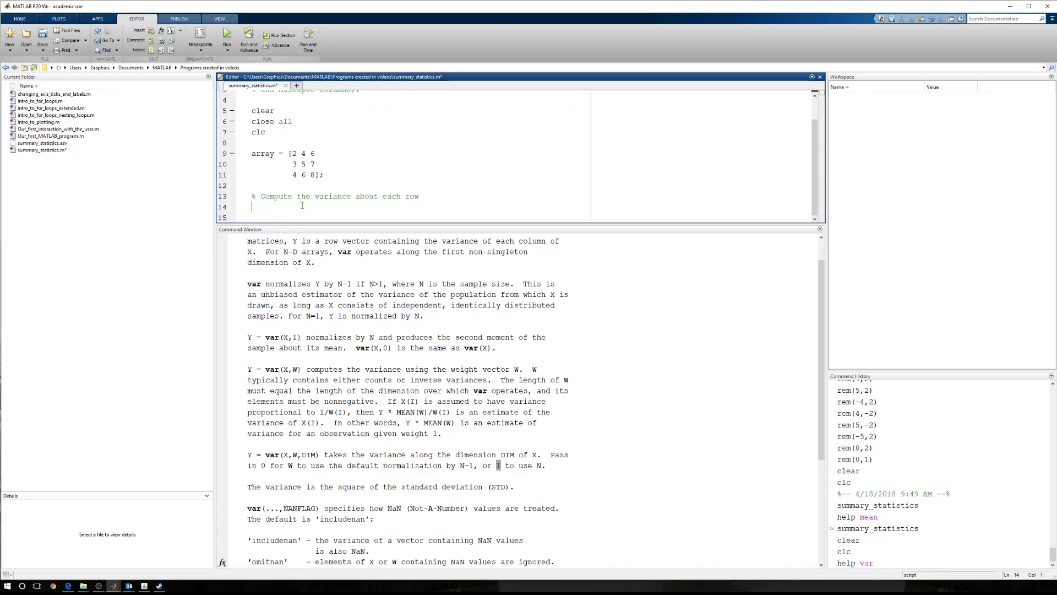
key("ctrl+s")
type("row-var")
type("s = ")
type("var(arra")
type("y,0,1")
type(")")
Run the script, rename row-vars to row_vars, and rerun.
left_click(230, 36)
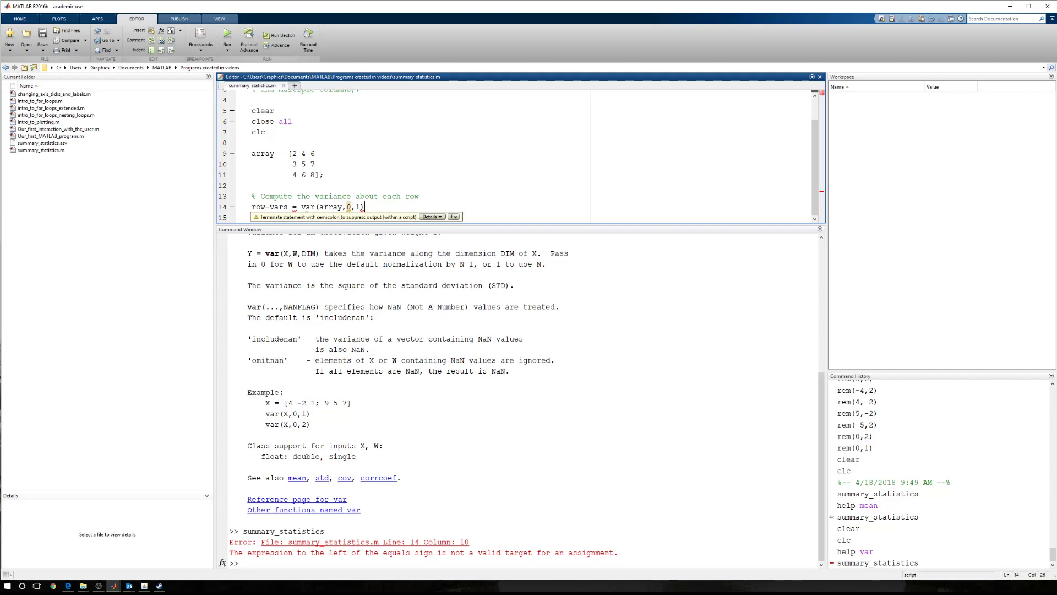
left_click(261, 208)
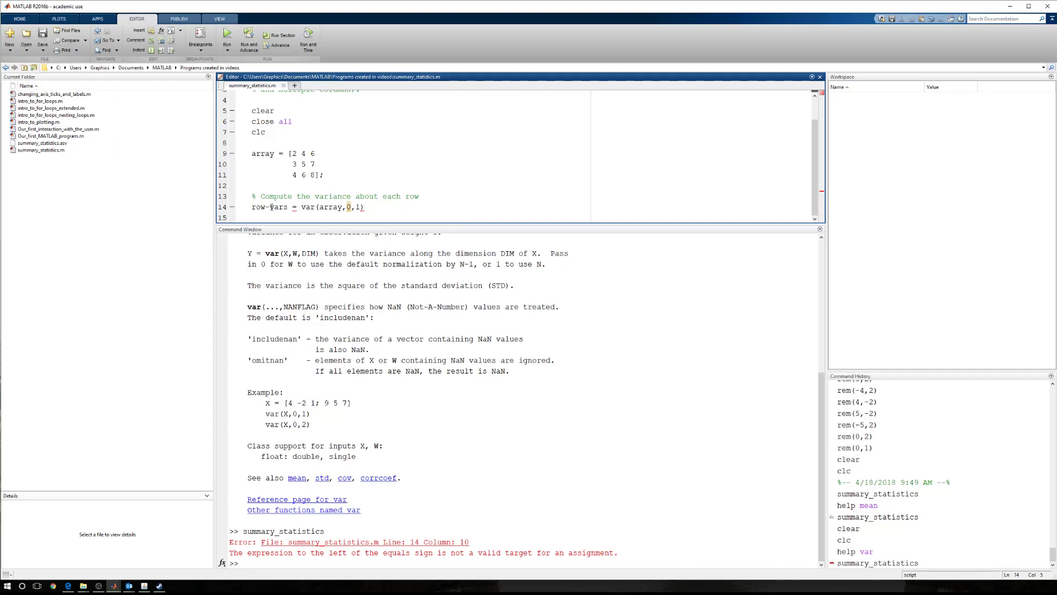
key("BackSpace")
type("_")
key("F5")
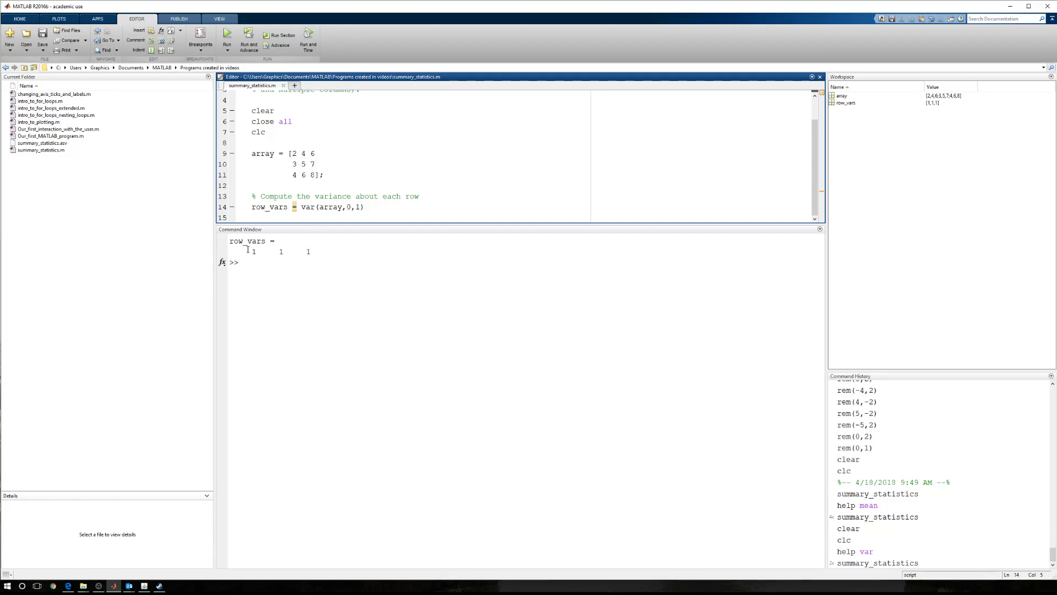
Change the dimension argument to 2 and run, giving row variances 4, 4, 4.
double_click(359, 207)
type("2")
left_click(226, 33)
left_click(382, 212)
Copy the row-variance comment and row_vars lines and paste them at line 13.
key("Return")
key("Return")
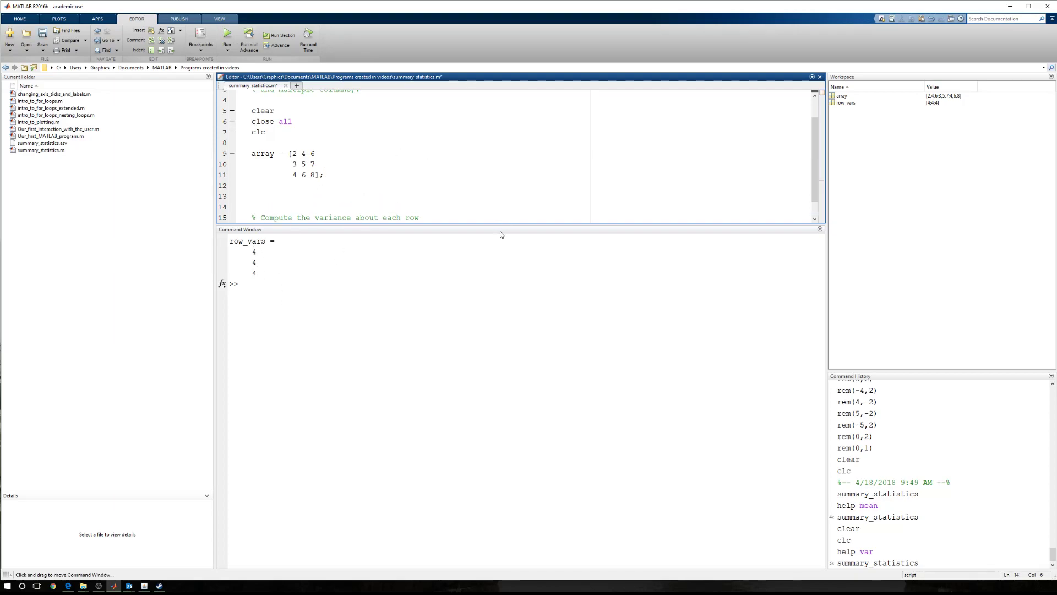
left_click_drag(501, 225, 507, 316)
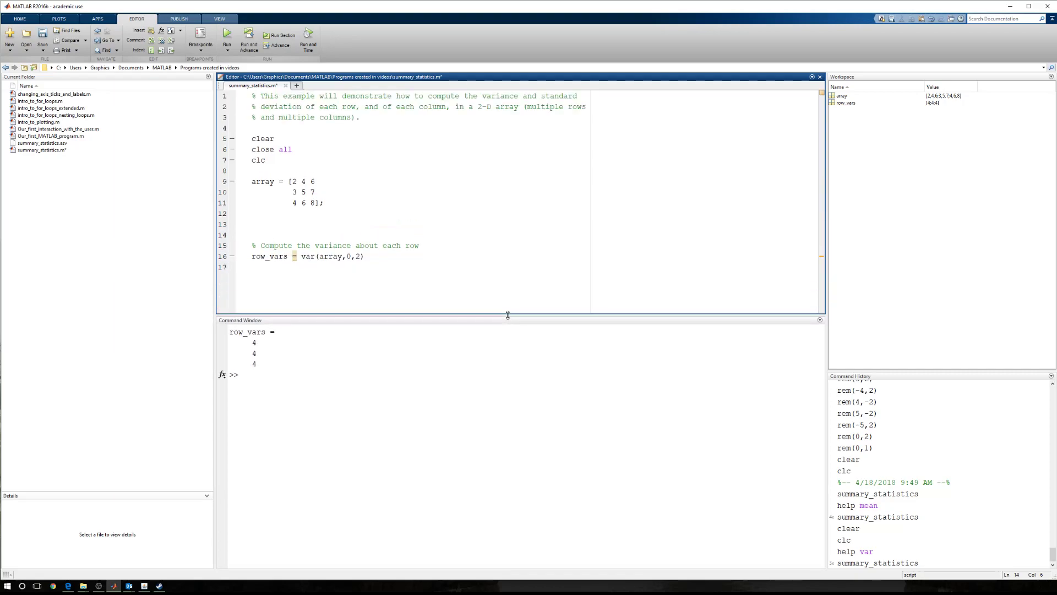
left_click_drag(251, 245, 324, 256)
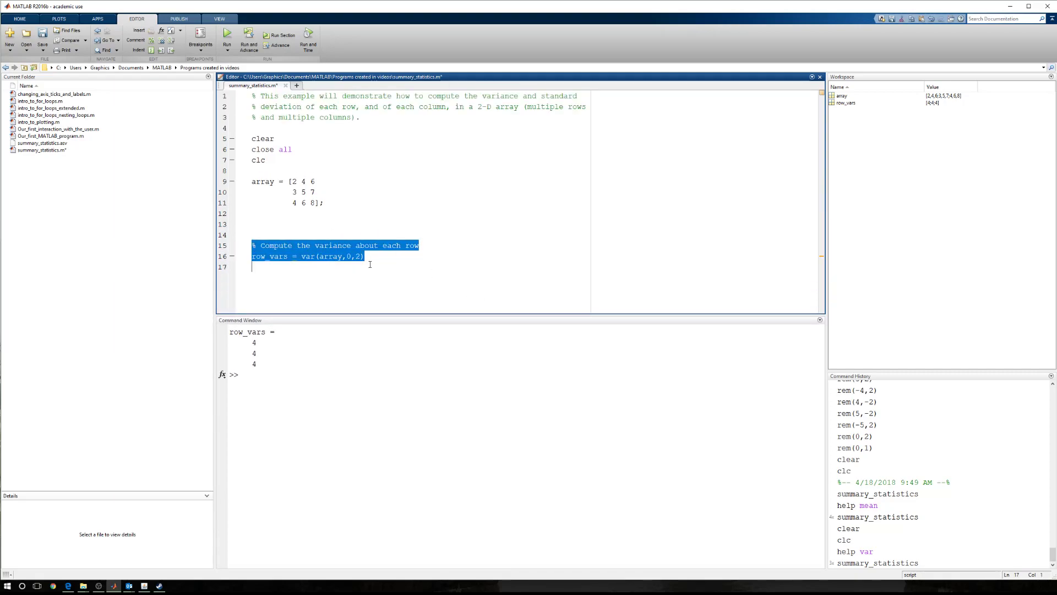
right_click(324, 253)
left_click(362, 296)
left_click(267, 223)
right_click(253, 224)
left_click(280, 279)
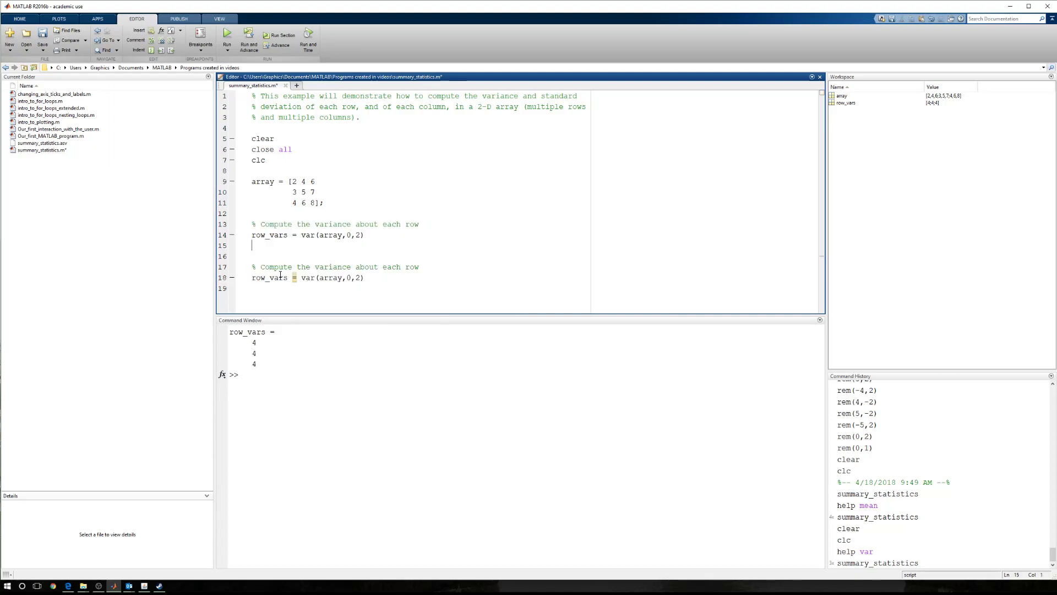
Change line 14 to var(array,0,1), reword its comment to 'col', and run.
key("Up")
key("BackSpace")
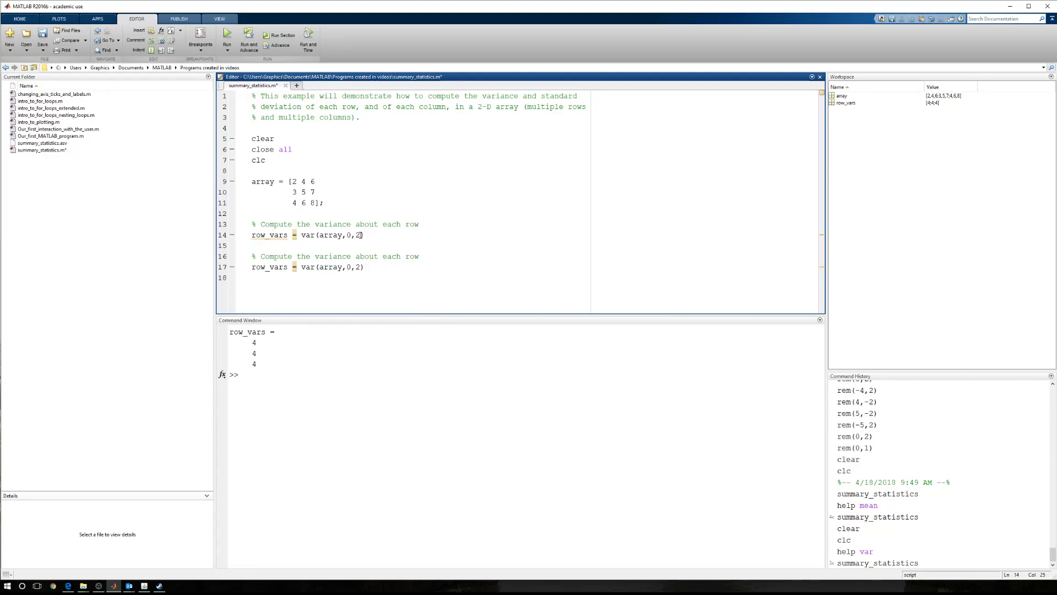
key("BackSpace")
type("1")
left_click(352, 236)
double_click(408, 224)
type("col")
left_click(368, 268)
left_click(229, 35)
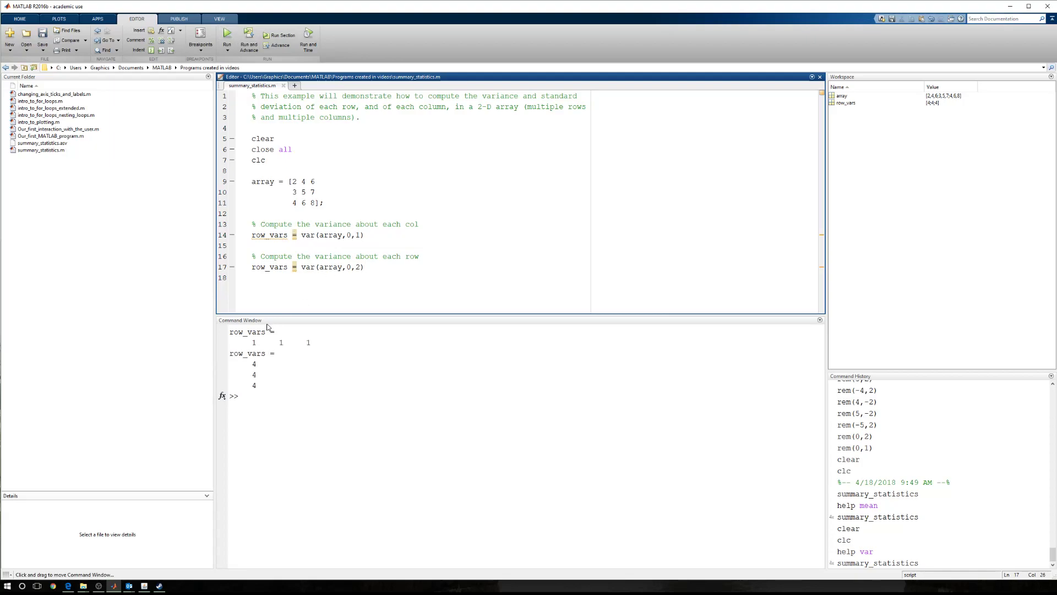
Rename row_vars on line 14 to col_vars and rerun the script.
left_click(267, 328)
left_click_drag(229, 331, 312, 343)
left_click(312, 343)
left_click(264, 235)
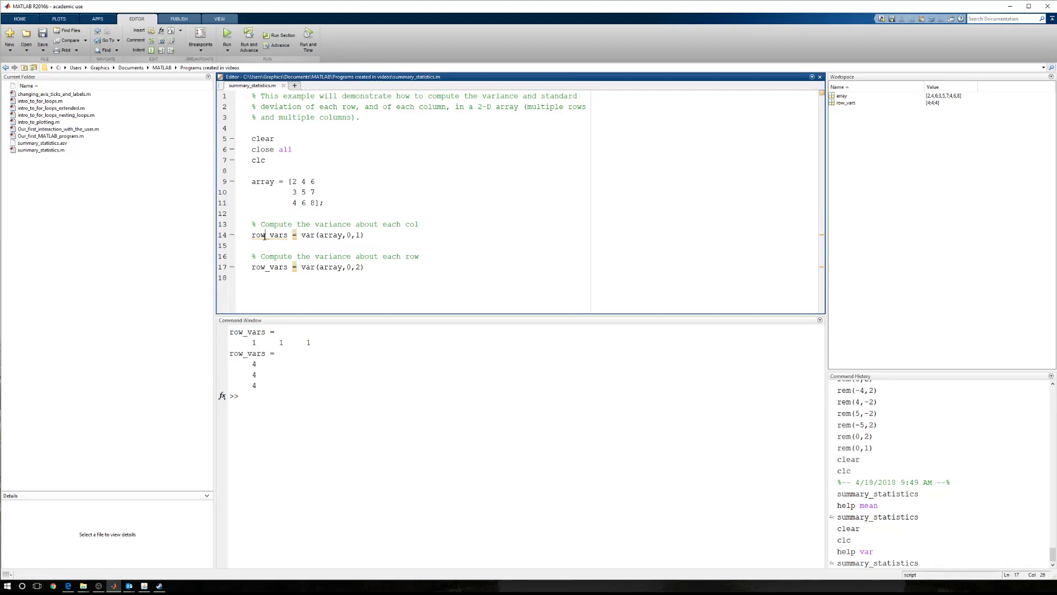
key("BackSpace")
key("BackSpace")
key("BackSpace")
type("col")
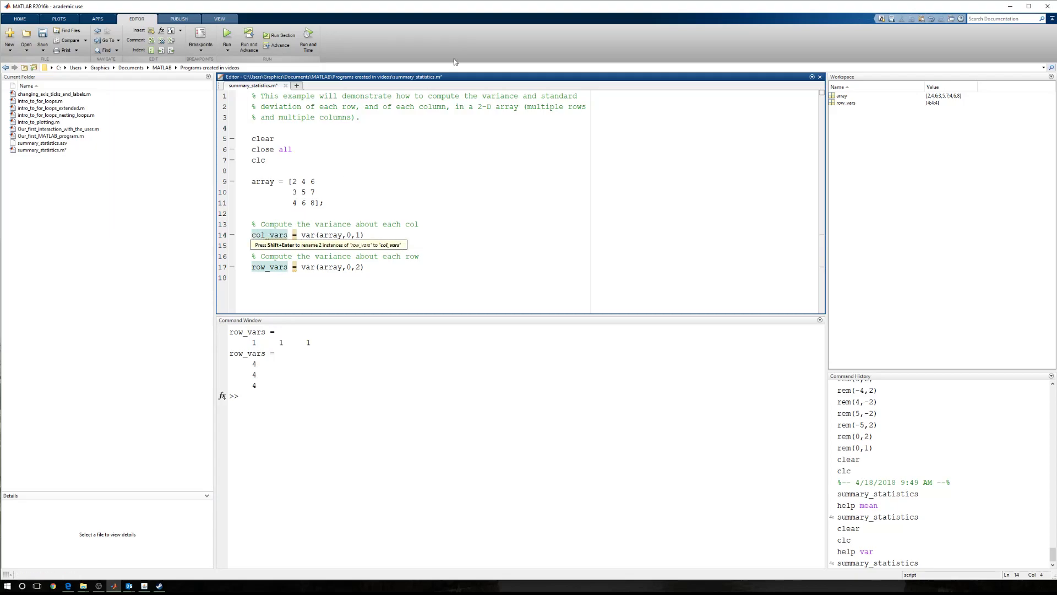
left_click(227, 35)
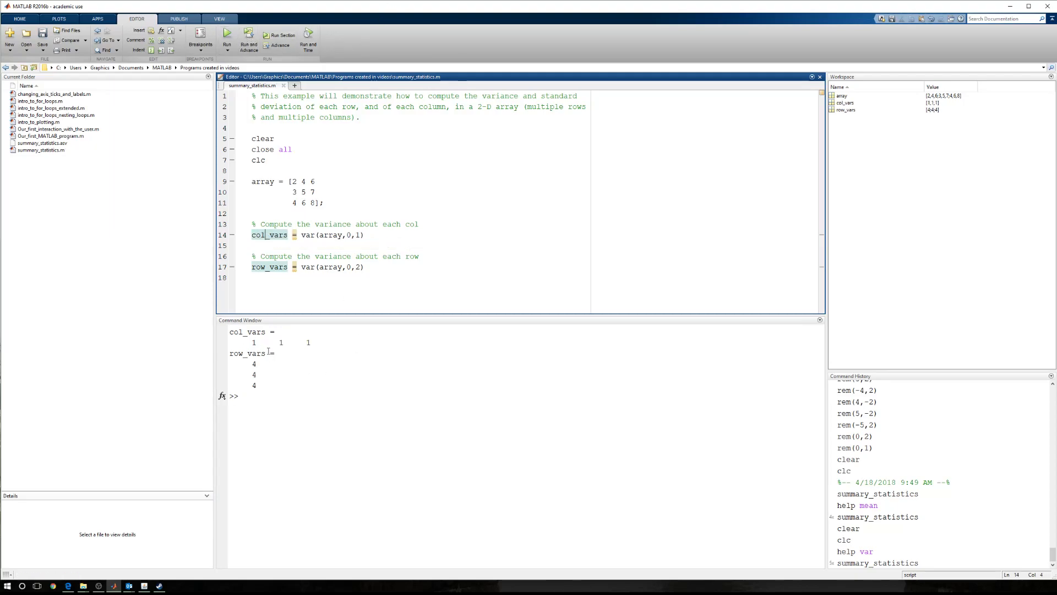
Inspect the output values: col_vars 1 1 1 and row_vars 4, 4, 4.
left_click(267, 386)
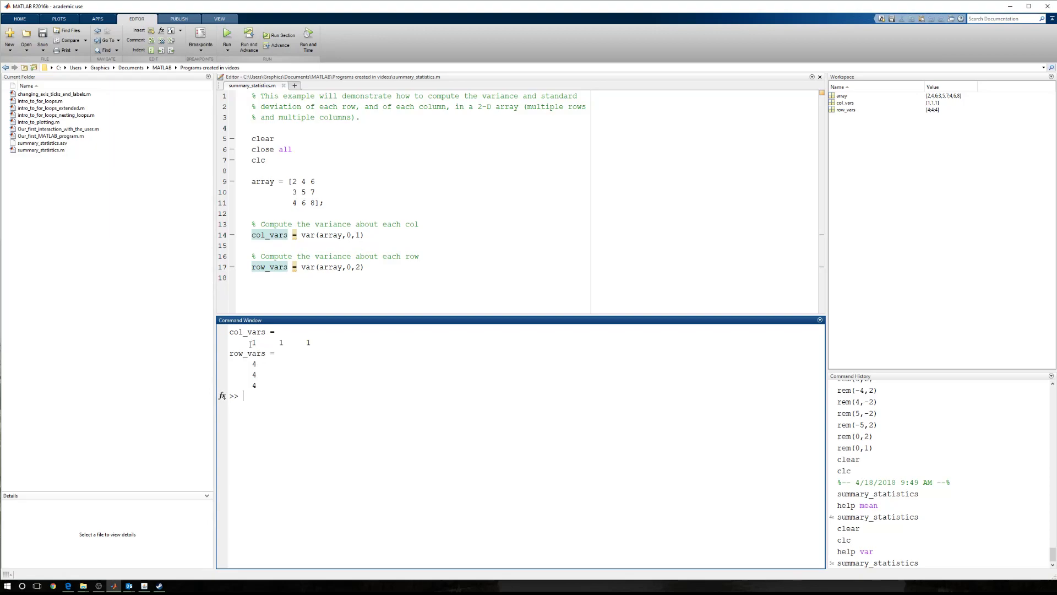
left_click_drag(248, 343, 312, 343)
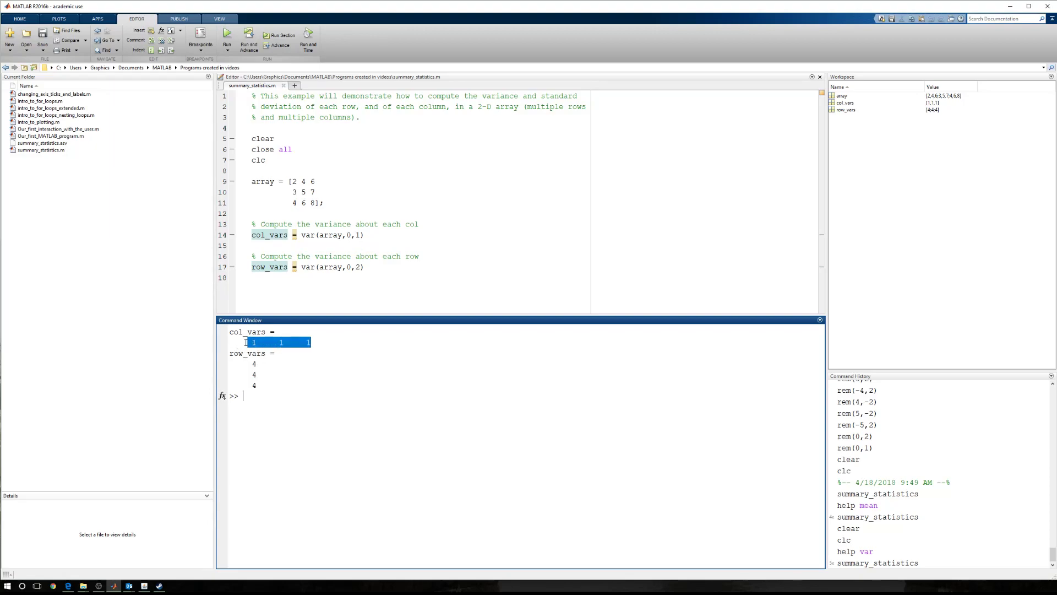
left_click(246, 341)
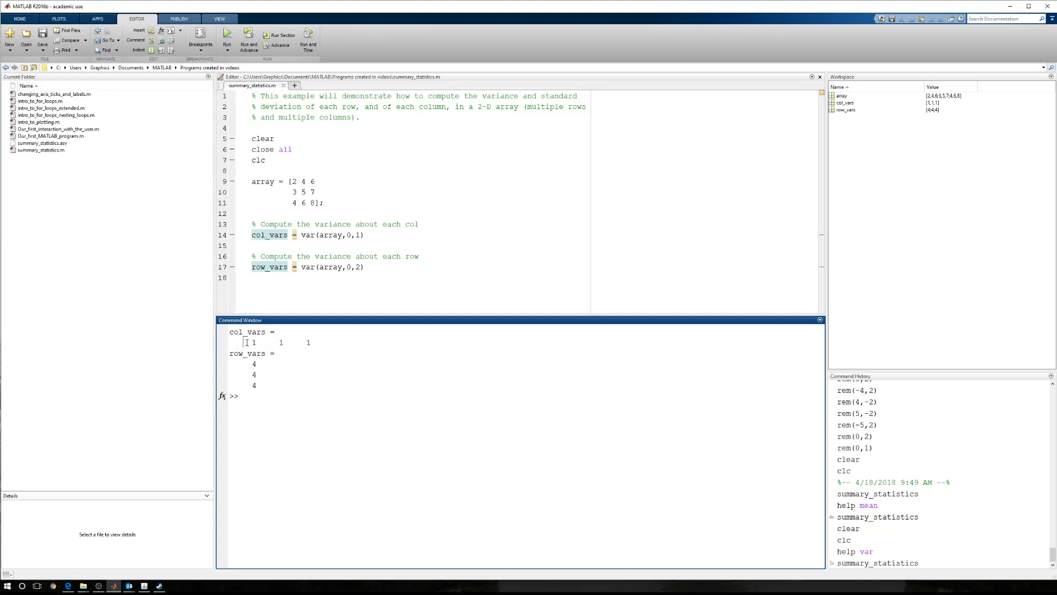
double_click(279, 342)
left_click_drag(253, 364, 257, 386)
left_click(256, 364)
double_click(257, 360)
Add the 'Compute the var about the entire aray' note and a whole_var = var(array,0,:) line.
double_click(256, 385)
left_click(311, 412)
left_click(299, 298)
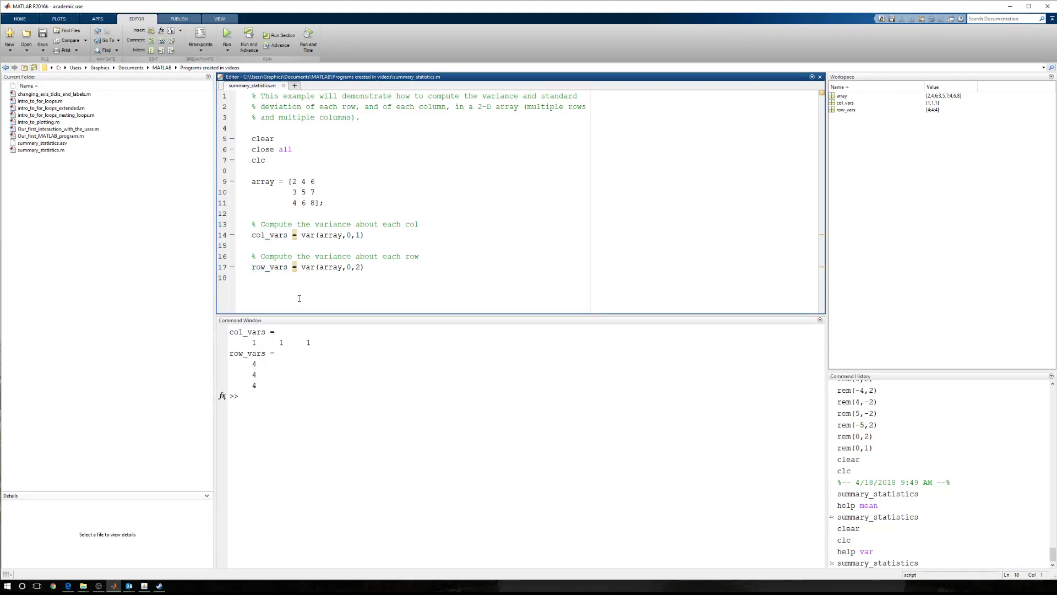
key("Return")
type("Compute the va")
type("r about the entir")
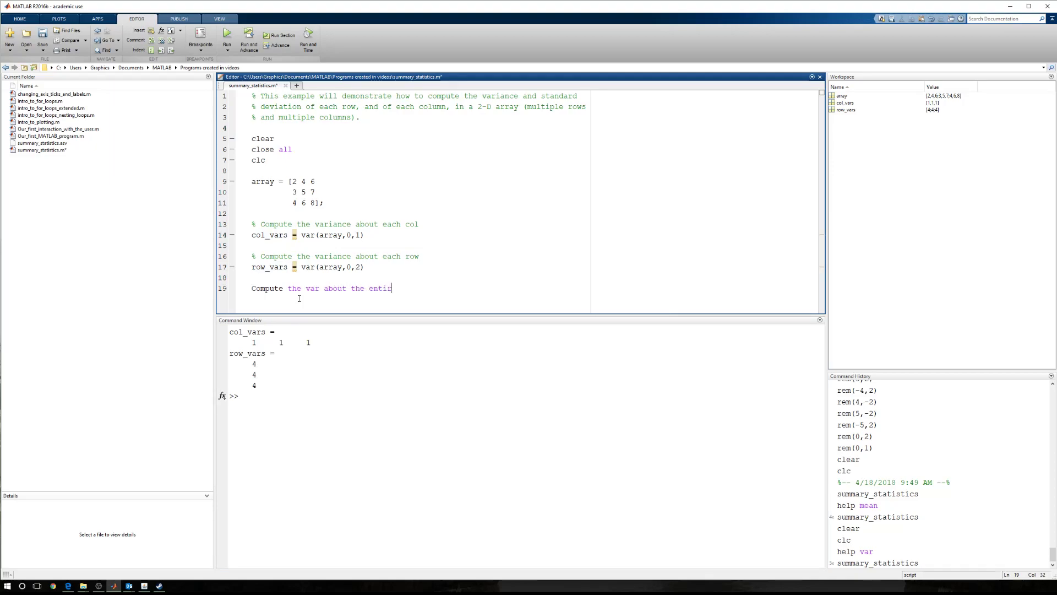
type("e aray")
key("Return")
type("whole_var")
type(" = var(array")
type(",0,:")
type(")")
Run the script, hitting the 'Compute' error, and change whole_var to var(array(:),0).
left_click(228, 36)
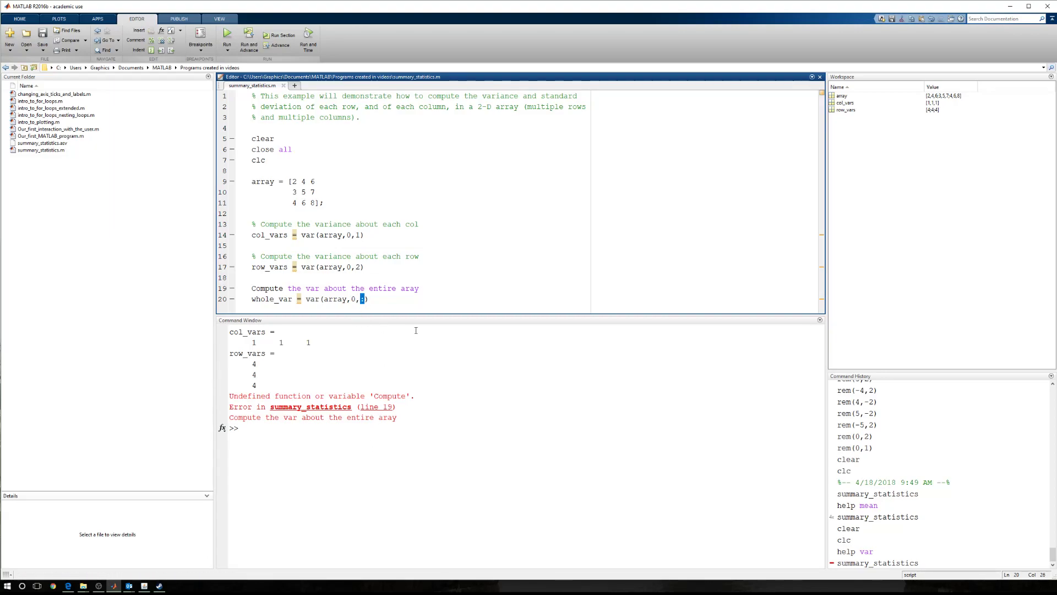
type(":")
left_click(382, 298)
key("Left")
key("BackSpace")
key("BackSpace")
left_click_drag(323, 300, 354, 299)
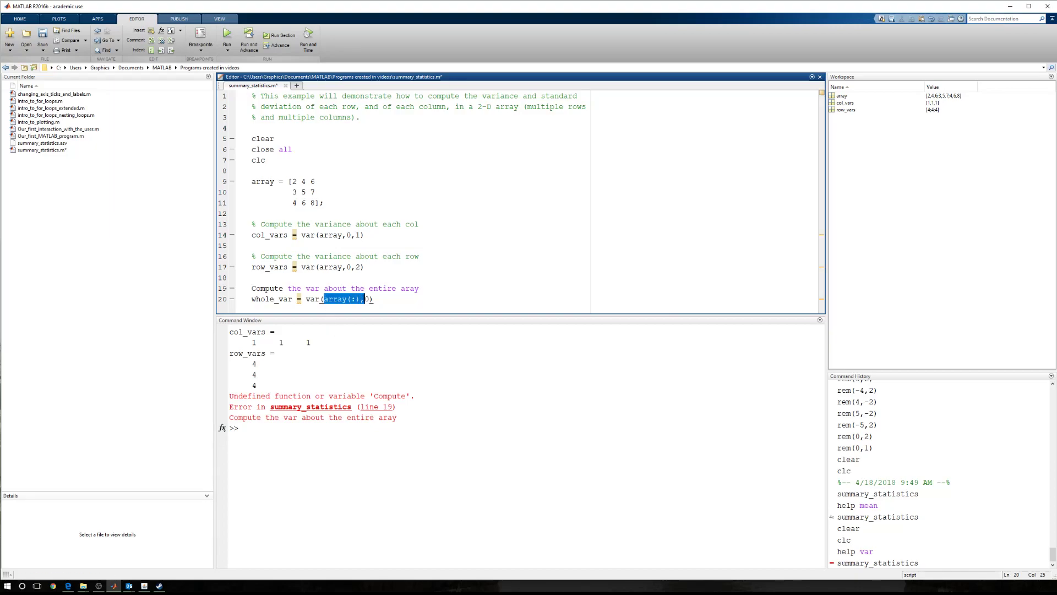
left_click(312, 502)
type("help")
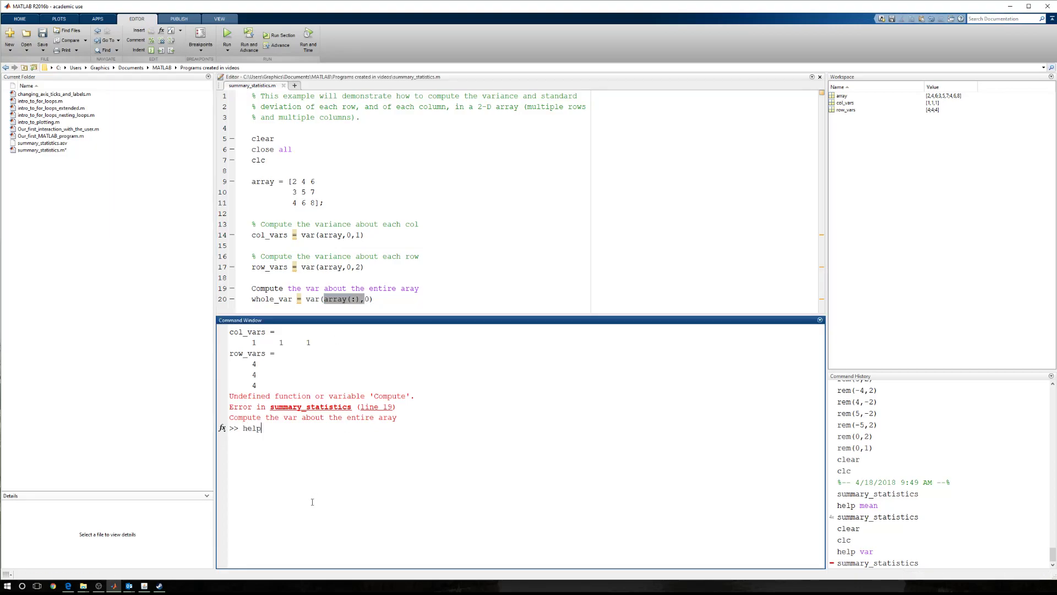
type(" var")
key("Return")
scroll(313, 501, "up", 10)
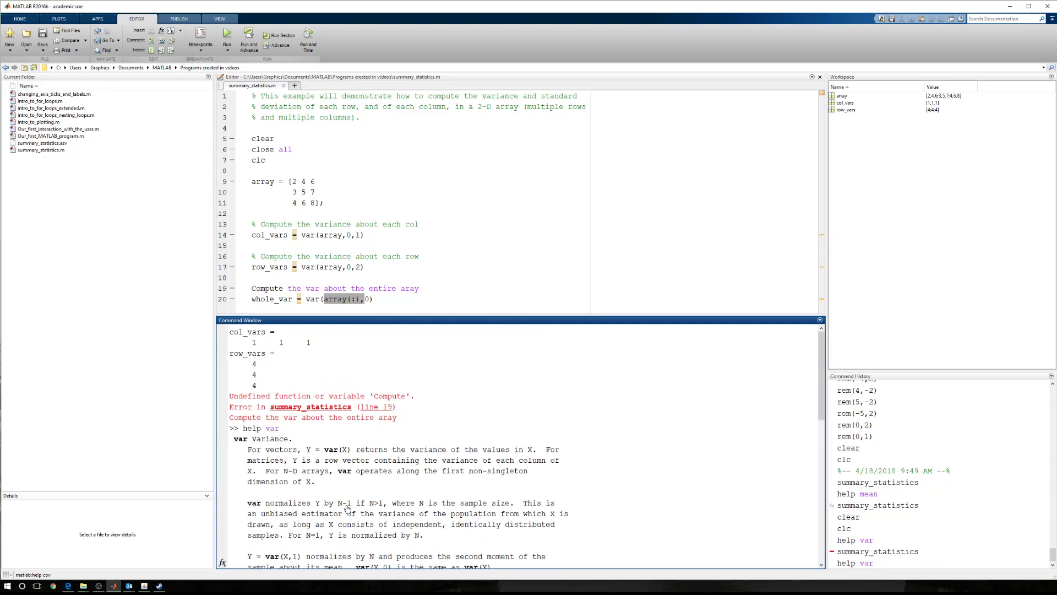
scroll(347, 508, "down", 3)
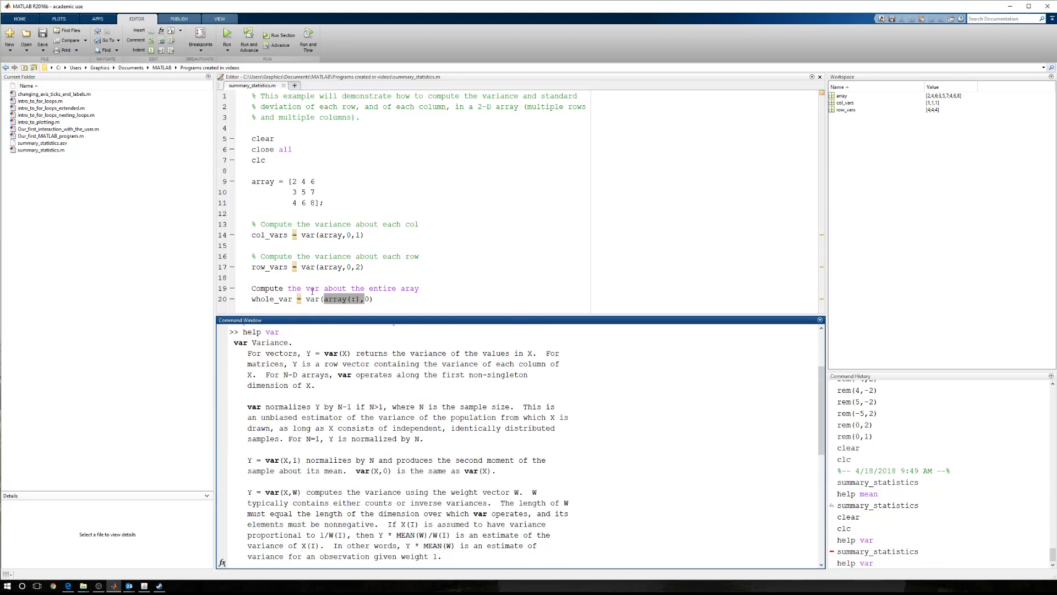
left_click(329, 299)
left_click_drag(319, 267, 364, 267)
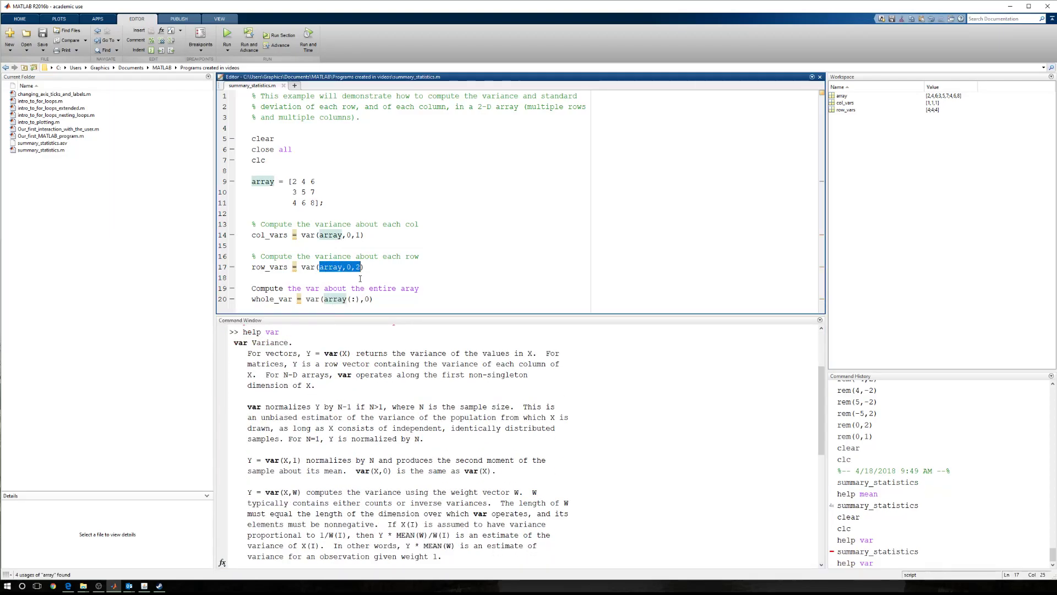
left_click_drag(319, 299, 365, 298)
double_click(367, 299)
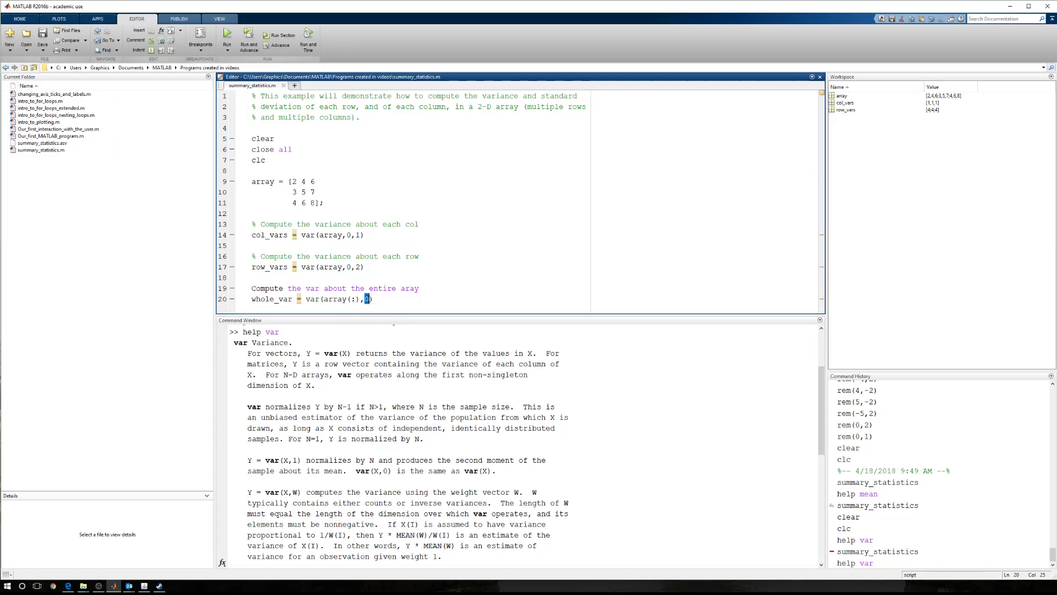
left_click_drag(265, 492, 295, 492)
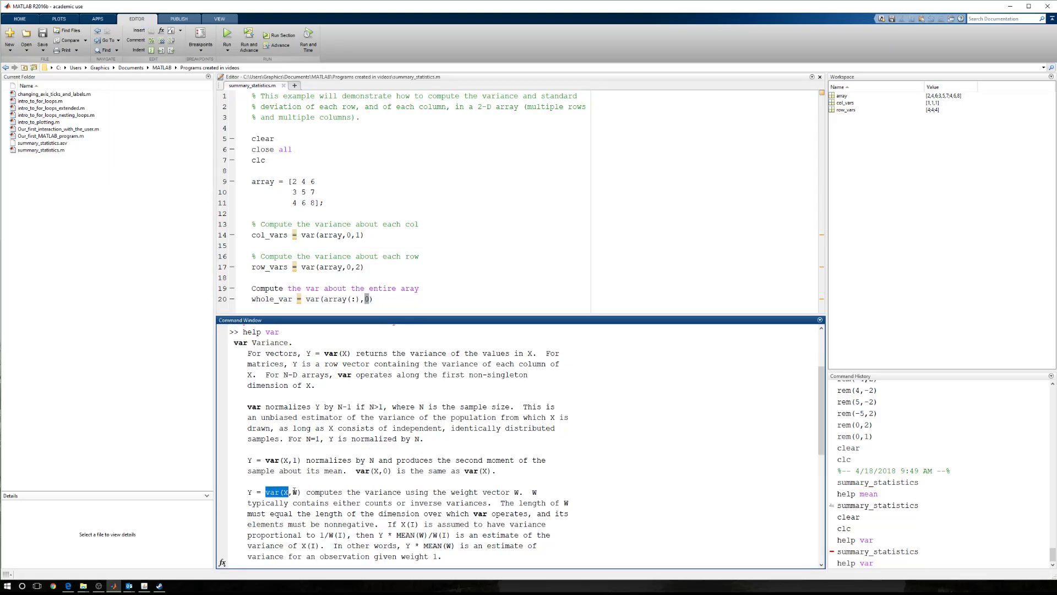
left_click(294, 491)
left_click(373, 299)
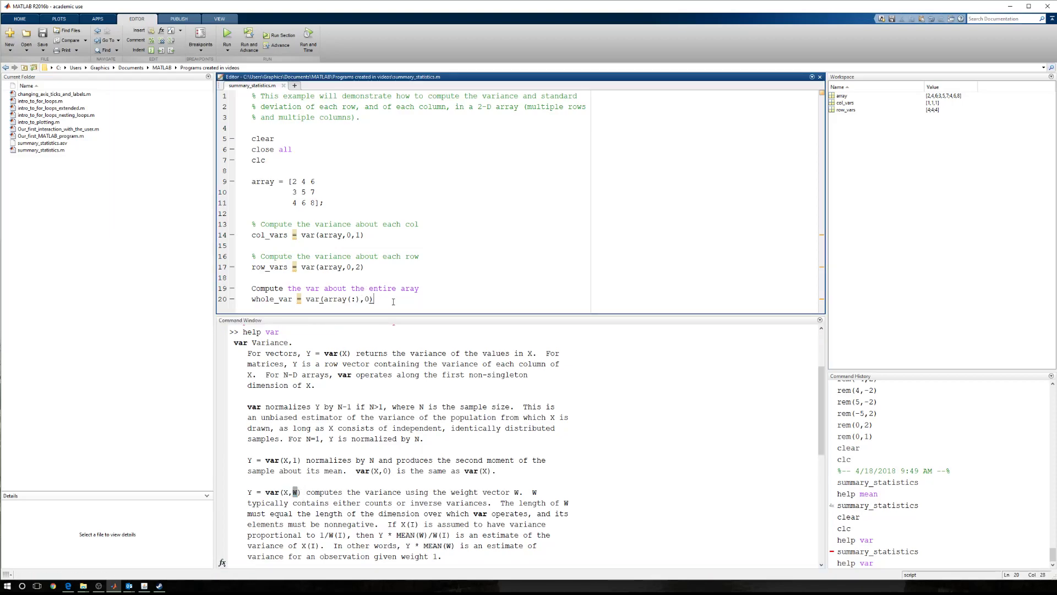
double_click(369, 299)
left_click(391, 300)
Comment out line 19, run to get whole_var 3.7500, then test var(array(:),0,:).
left_click(252, 288)
type("%")
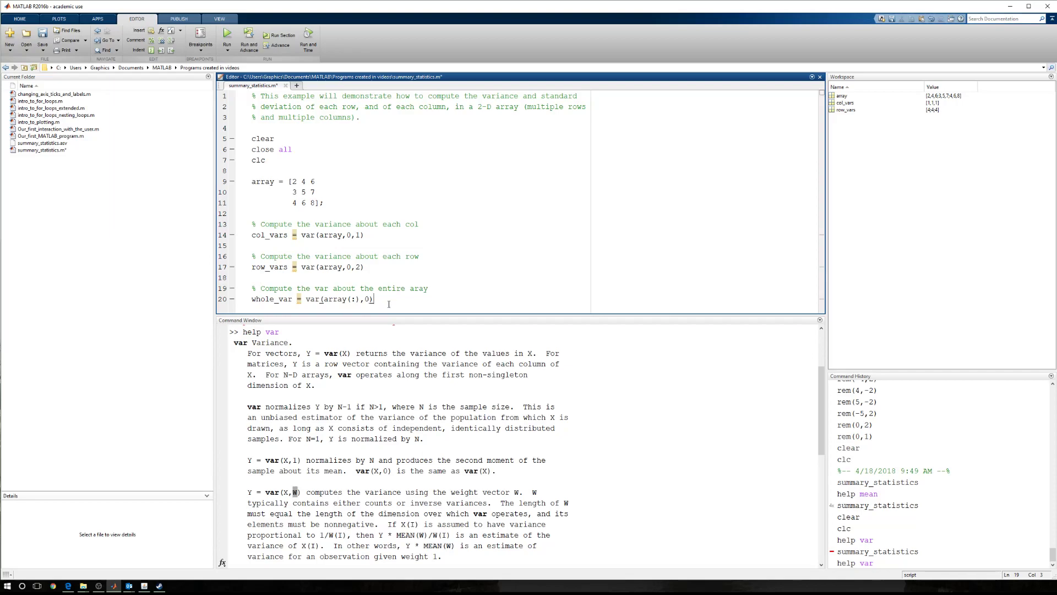
left_click(227, 35)
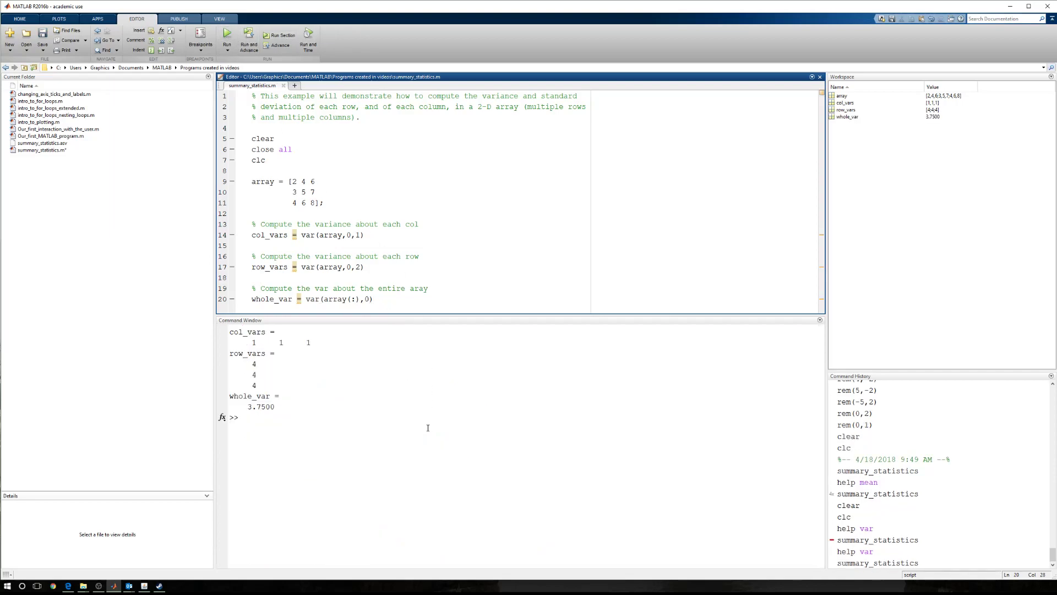
left_click(369, 298)
key("BackSpace")
type("1")
key("BackSpace")
type("0,:")
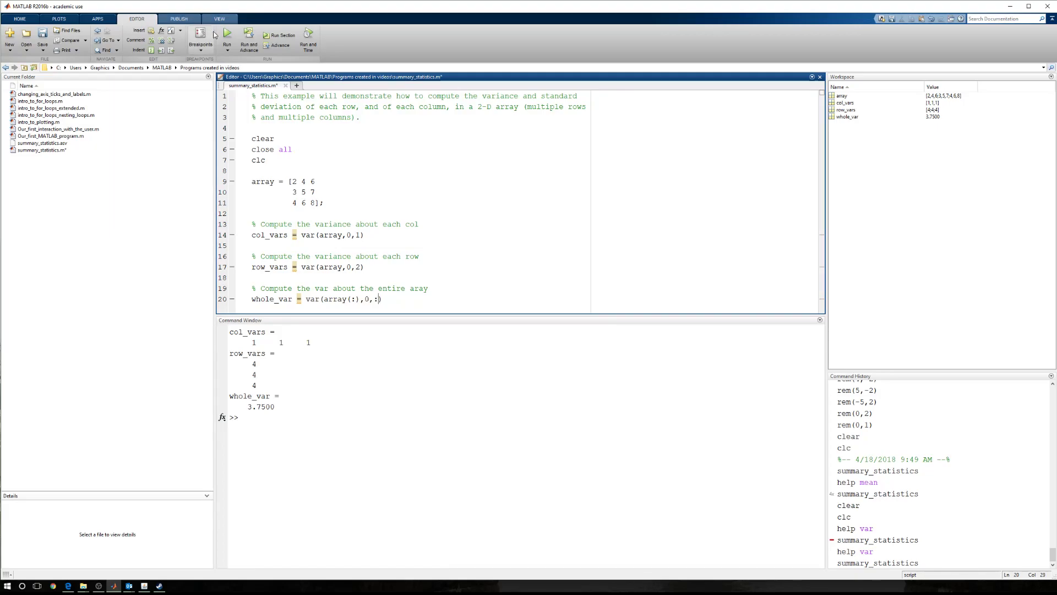
left_click(226, 35)
Revert line 20 to whole_var = var(array(:),0).
left_click(380, 298)
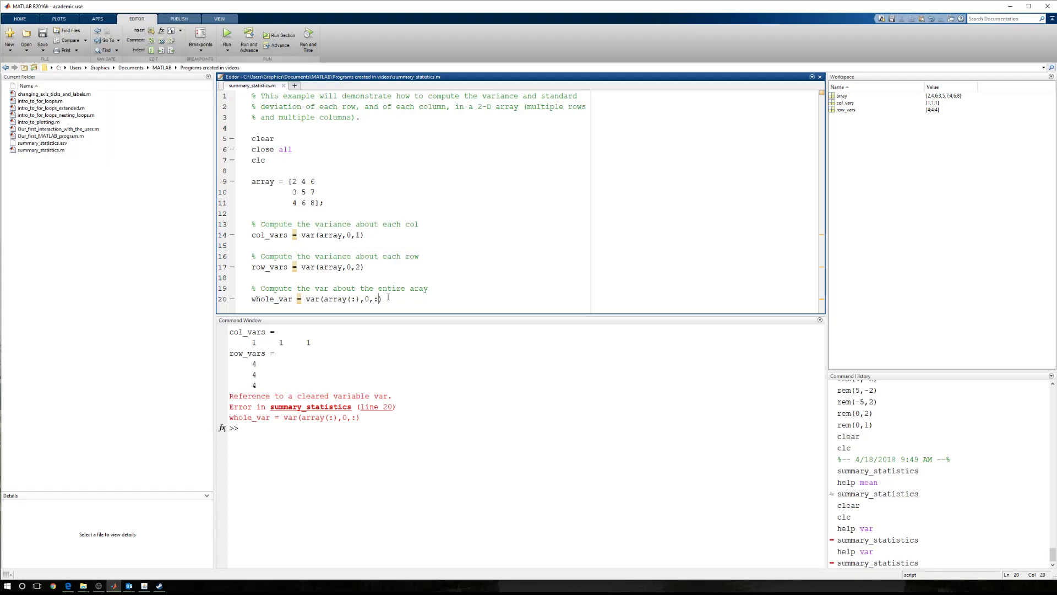
key("BackSpace")
key("BackSpace")
key("Delete")
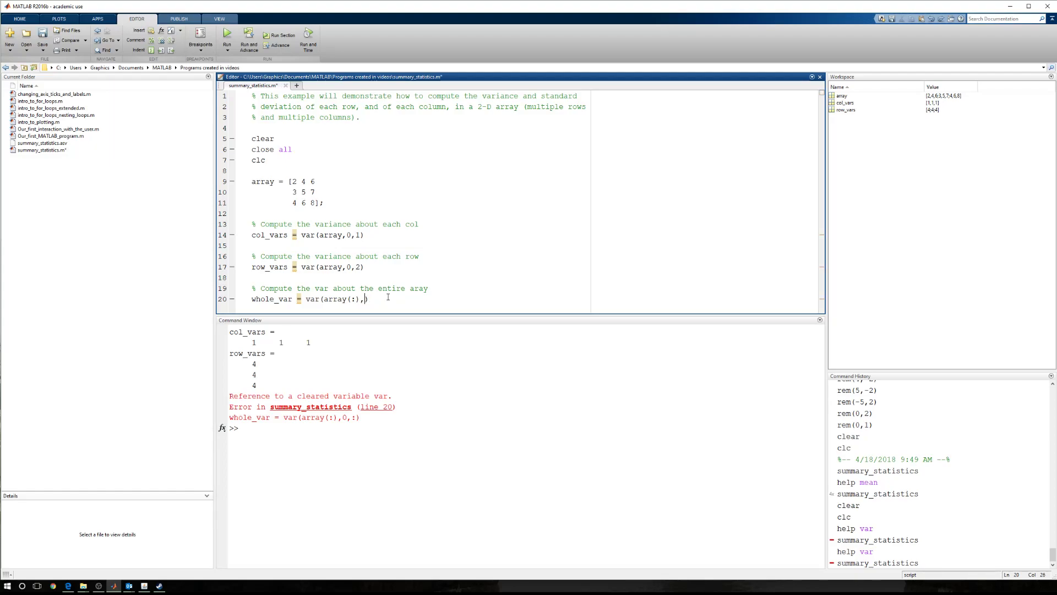
type("0")
Add blank lines and paste a copy of the variance blocks (lines 13–20) at line 23.
key("Return")
key("Return")
key("Return")
key("Return")
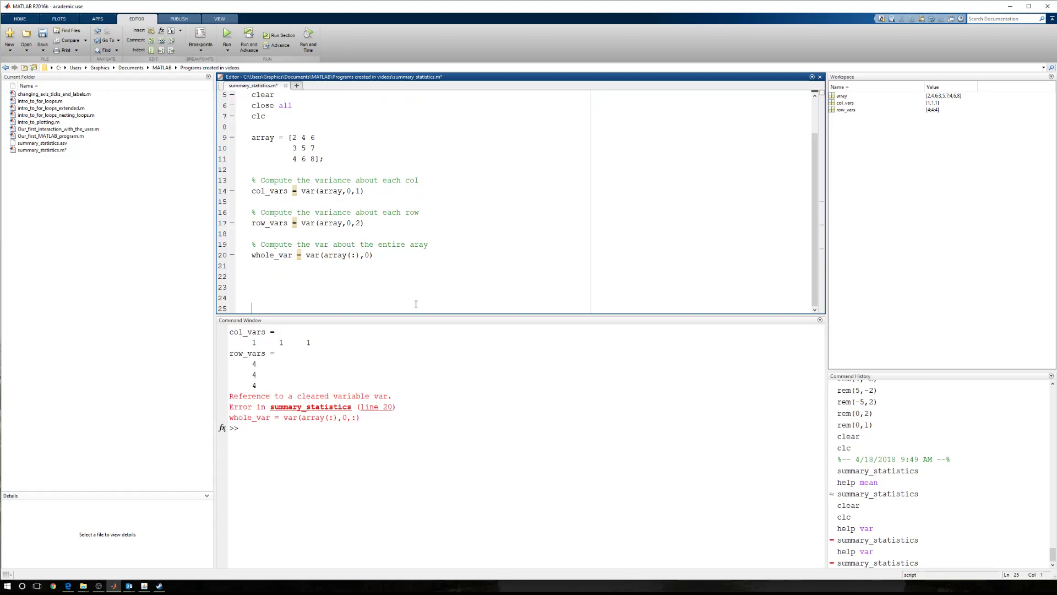
key("Return")
key("Up")
key("Up")
left_click_drag(252, 179, 372, 256)
right_click(307, 215)
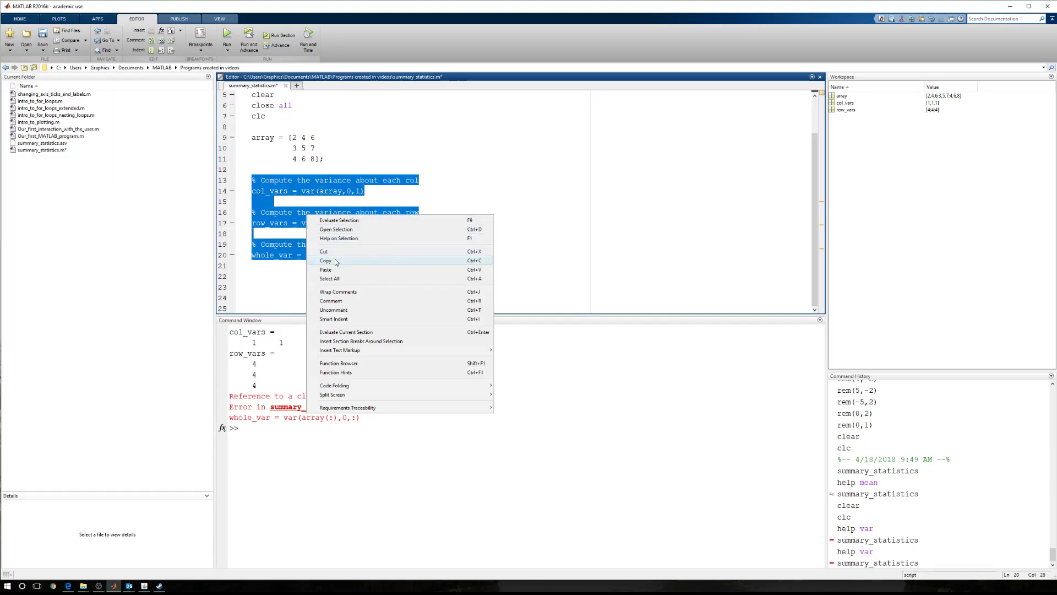
left_click(335, 262)
left_click(263, 281)
right_click(263, 282)
left_click(318, 336)
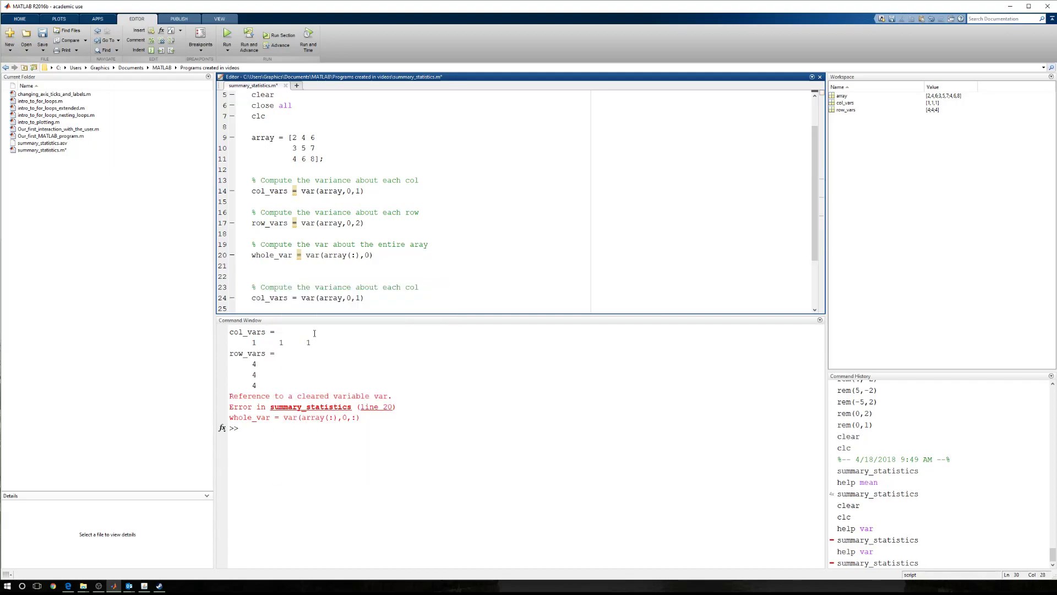
scroll(308, 287, "down", 3)
Replace 'variance'/'var' with 'standard deviation' in the comments on lines 23, 26 and 29.
double_click(334, 212)
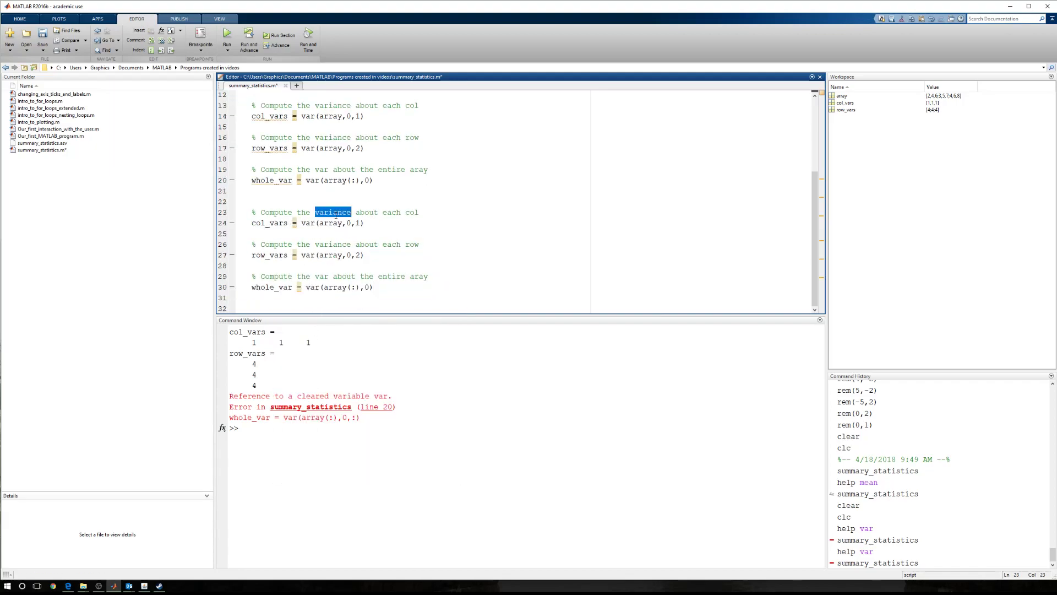
type("standard dev")
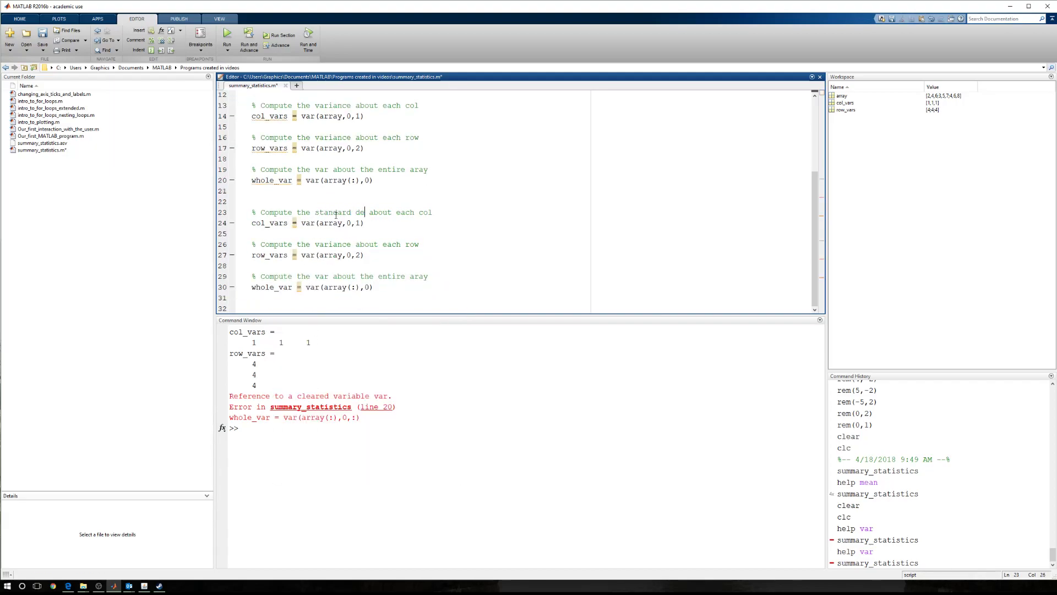
type("iation")
left_click(314, 213, "shift")
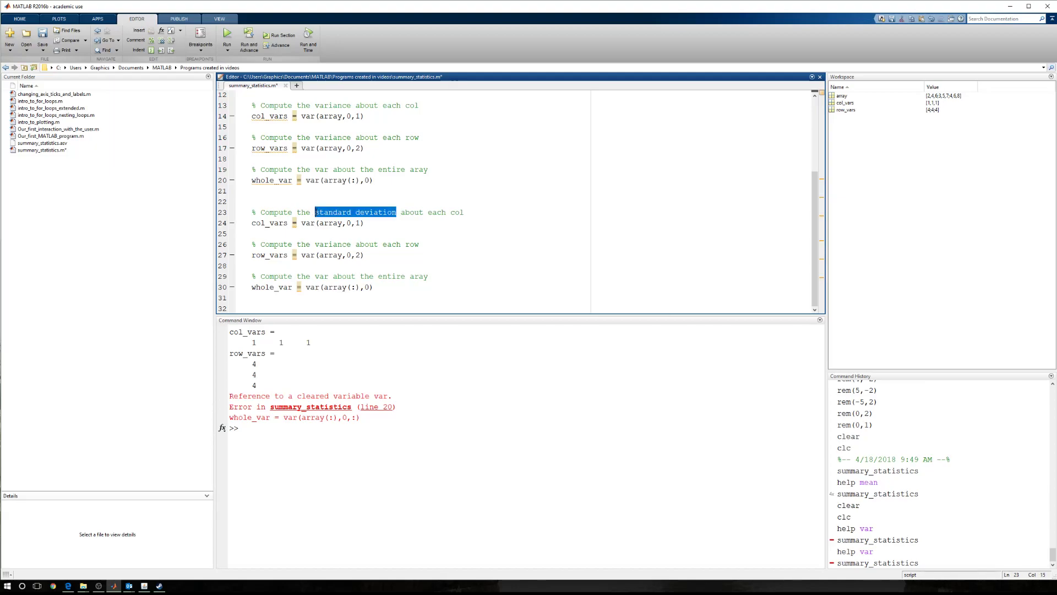
double_click(330, 242)
type("standard deviation")
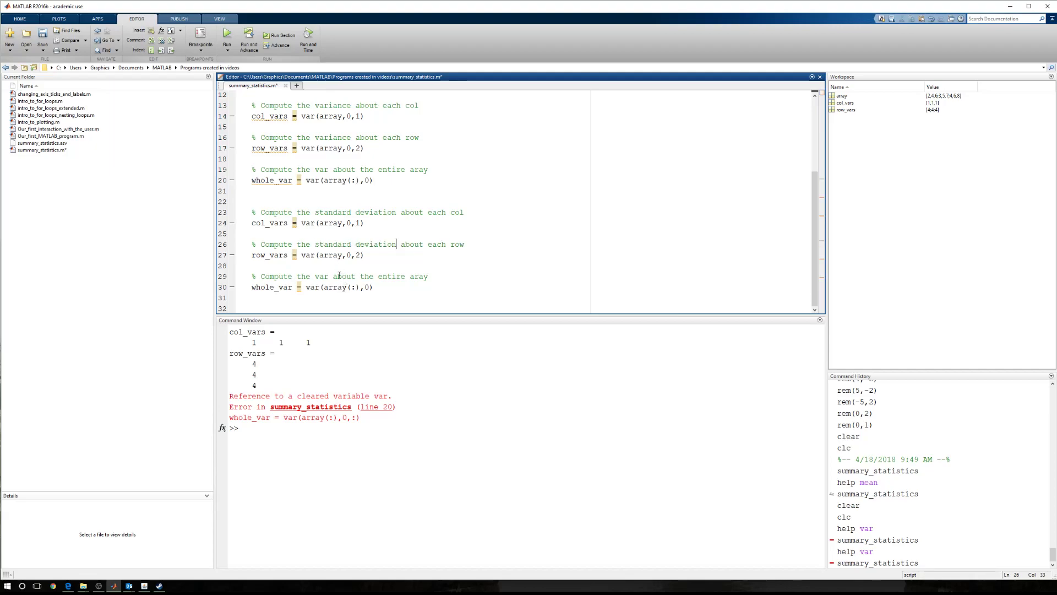
double_click(323, 277)
type("standard deviation")
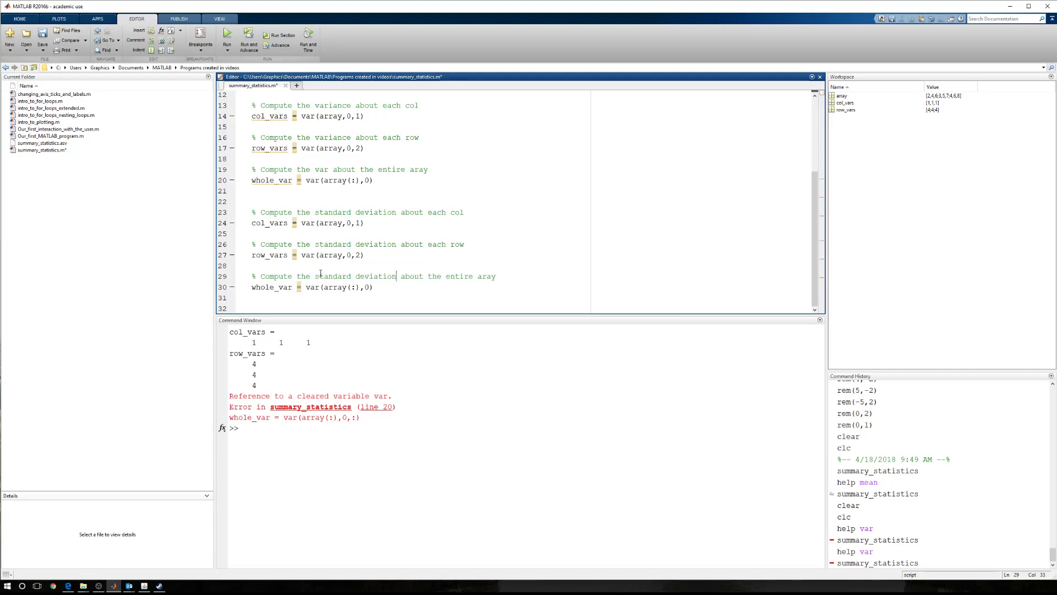
Rename col_vars to col_stds on line 24 and change var to std.
double_click(282, 223)
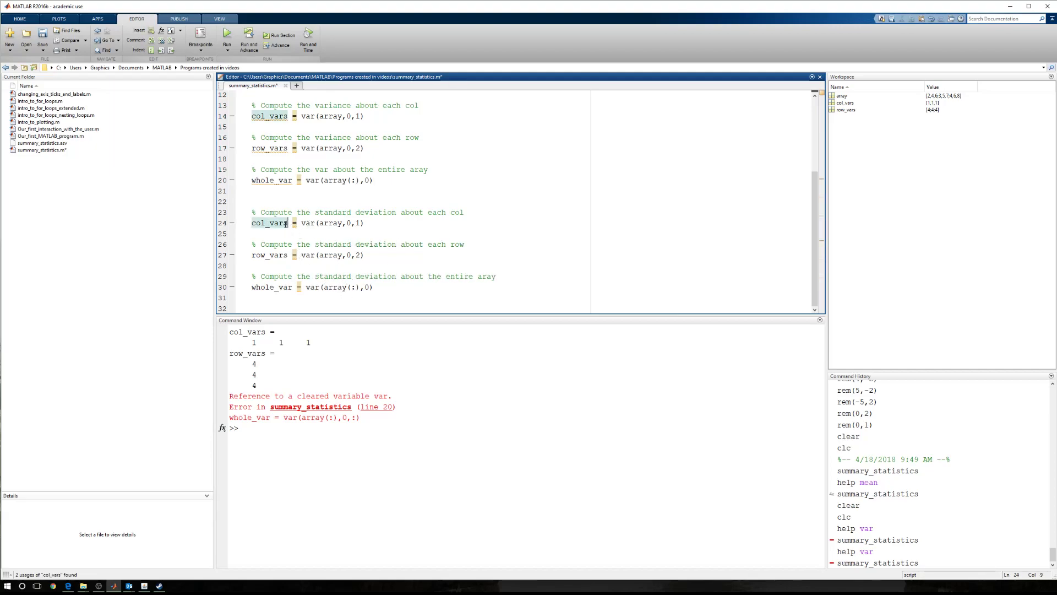
left_click(288, 223)
key("BackSpace")
key("BackSpace")
key("BackSpace")
key("BackSpace")
type("s")
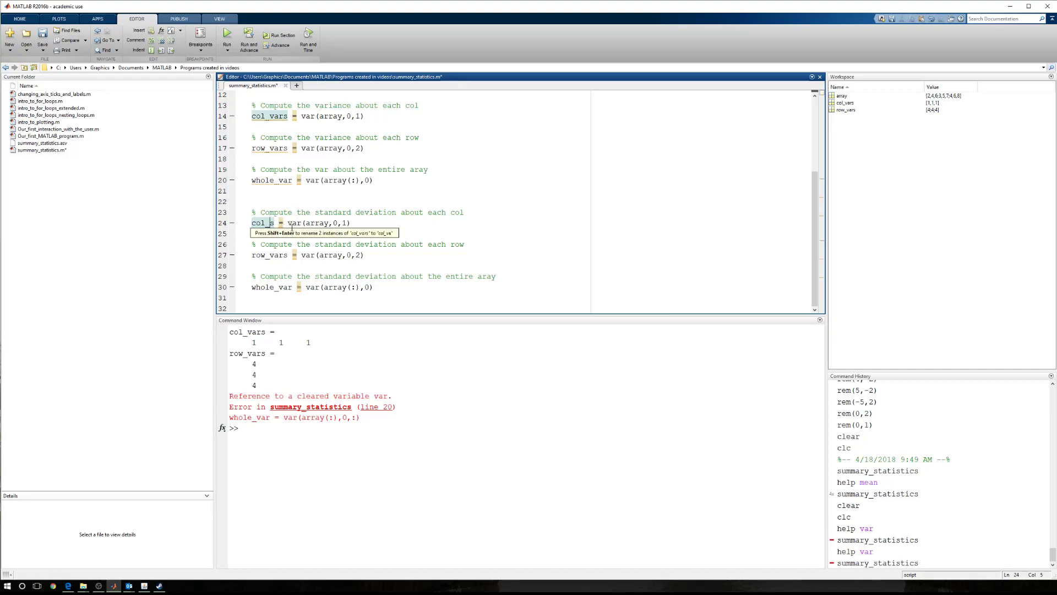
type("tds")
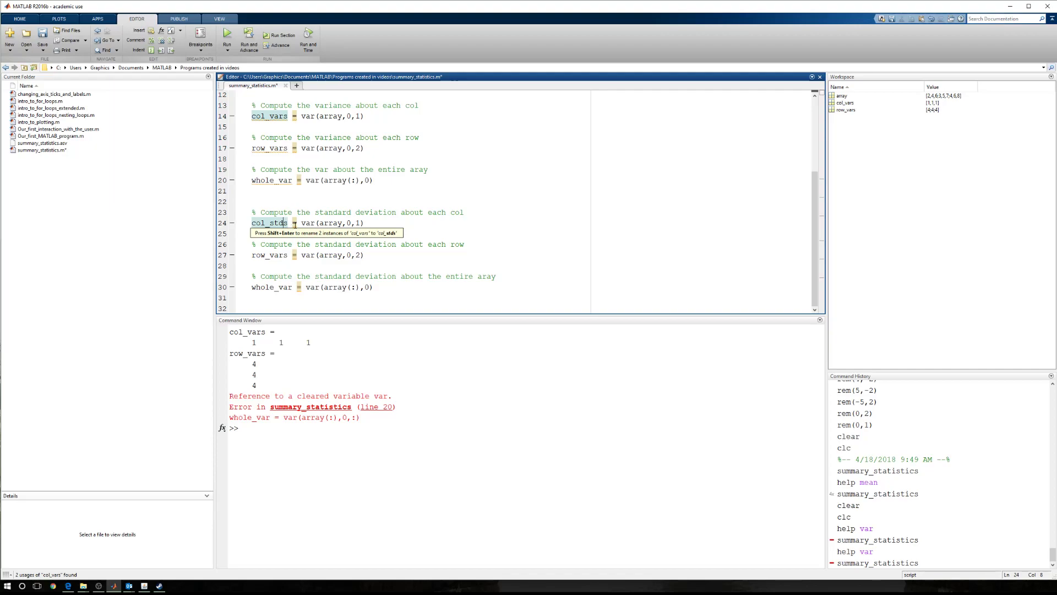
double_click(305, 223)
type("std")
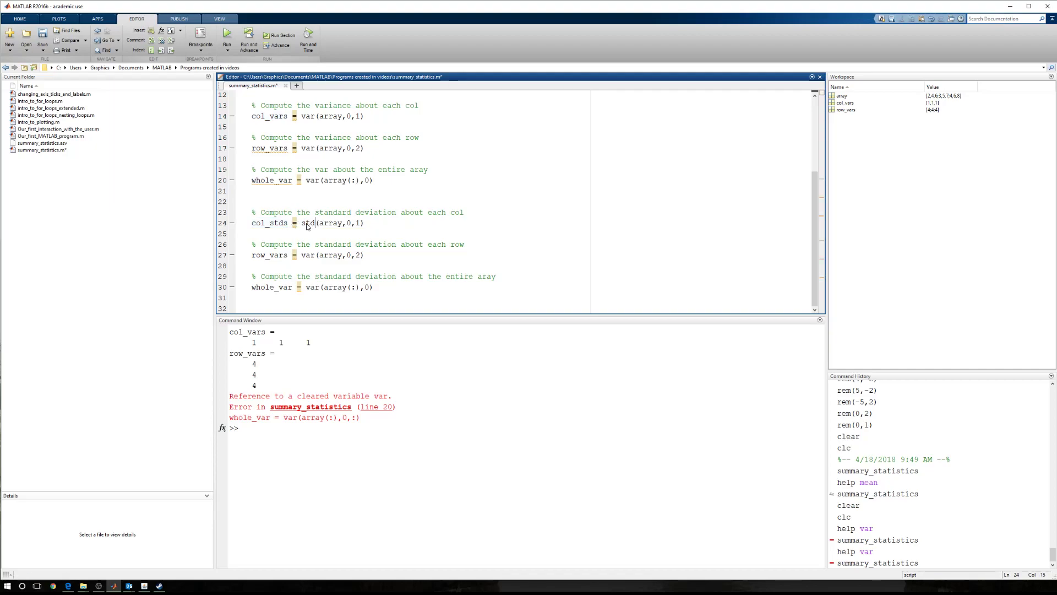
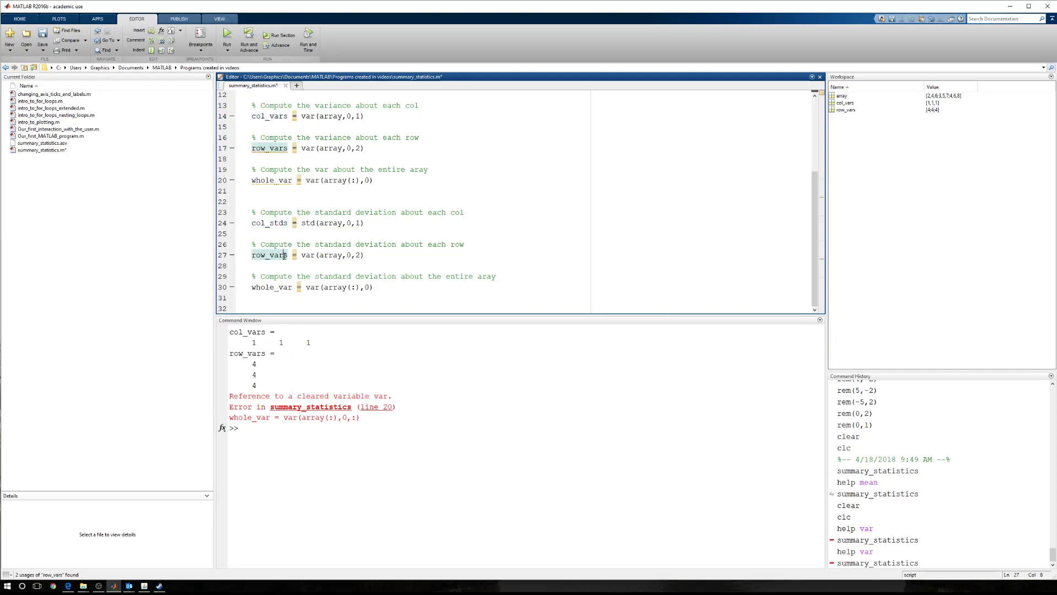
Rename row_vars to row_stds on line 27 and whole_var to whole_std on line 30.
key("BackSpace")
key("BackSpace")
key("BackSpace")
type("std")
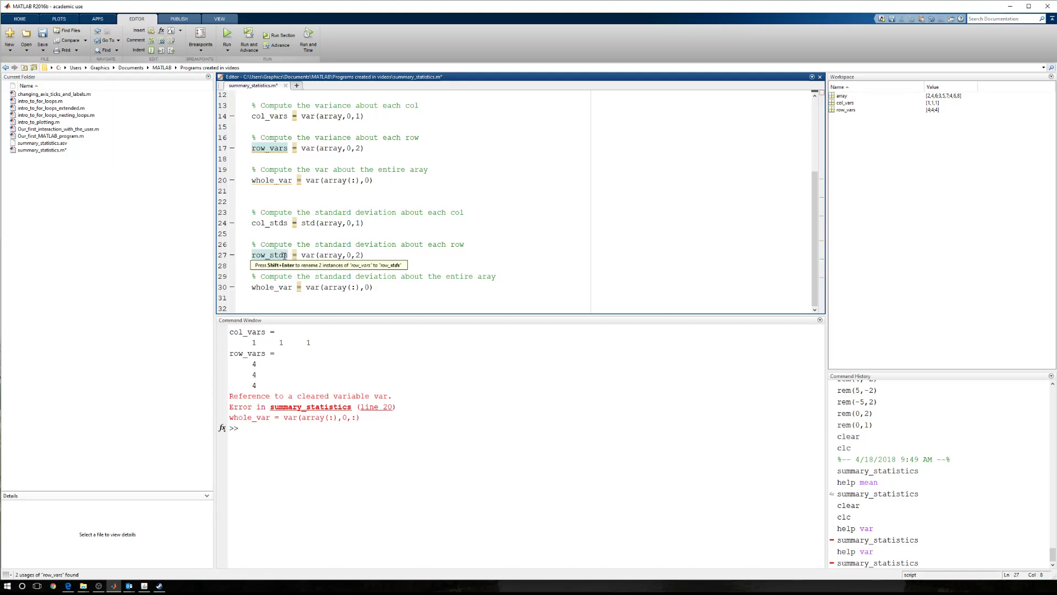
left_click(289, 283)
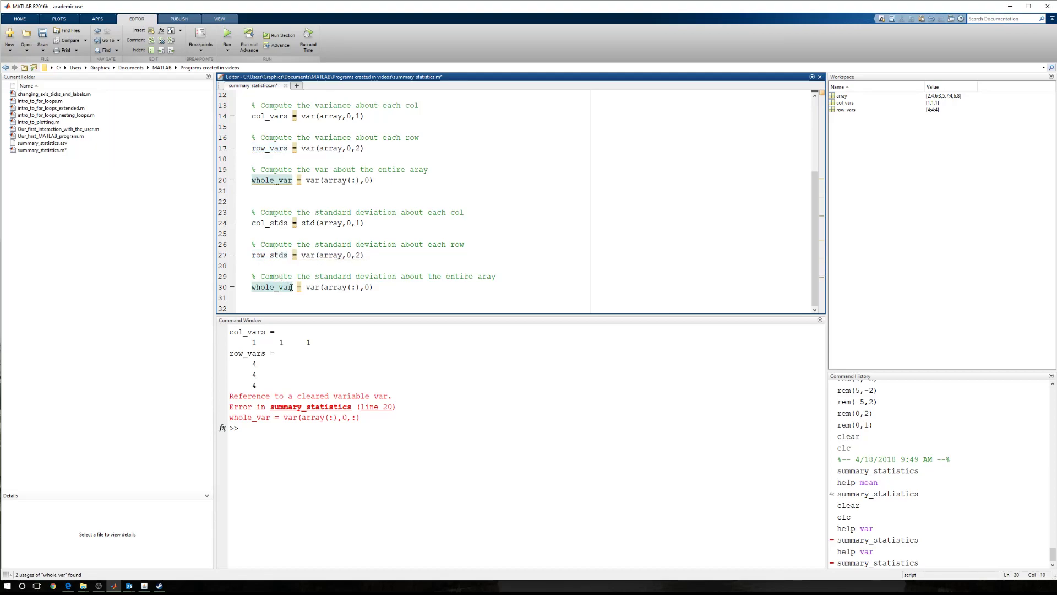
key("BackSpace")
key("BackSpace")
key("BackSpace")
type("std")
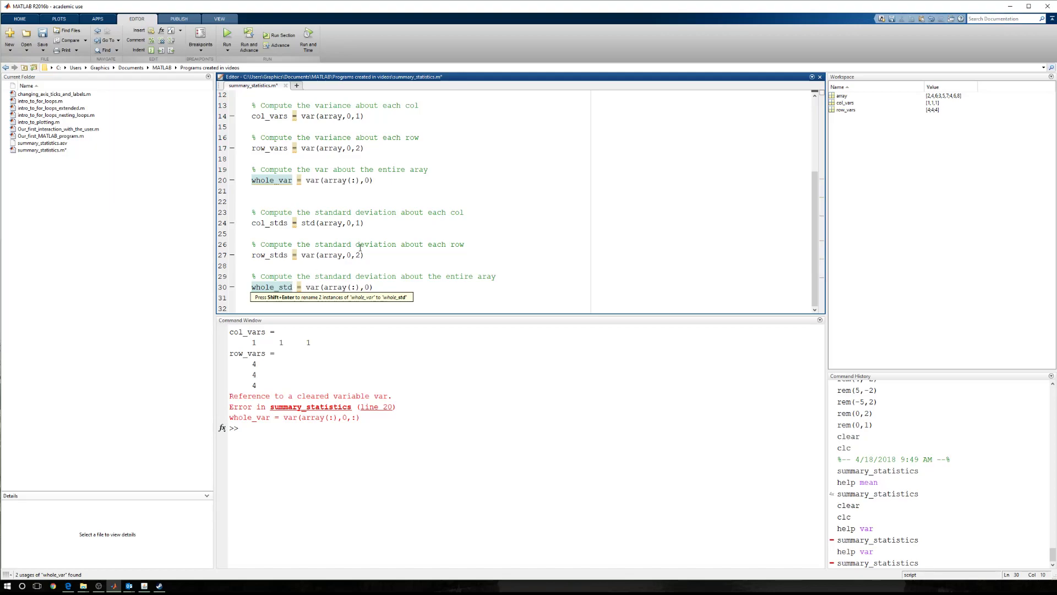
Replace the var calls with std on lines 27 and 30.
left_click(315, 255)
key("BackSpace")
key("BackSpace")
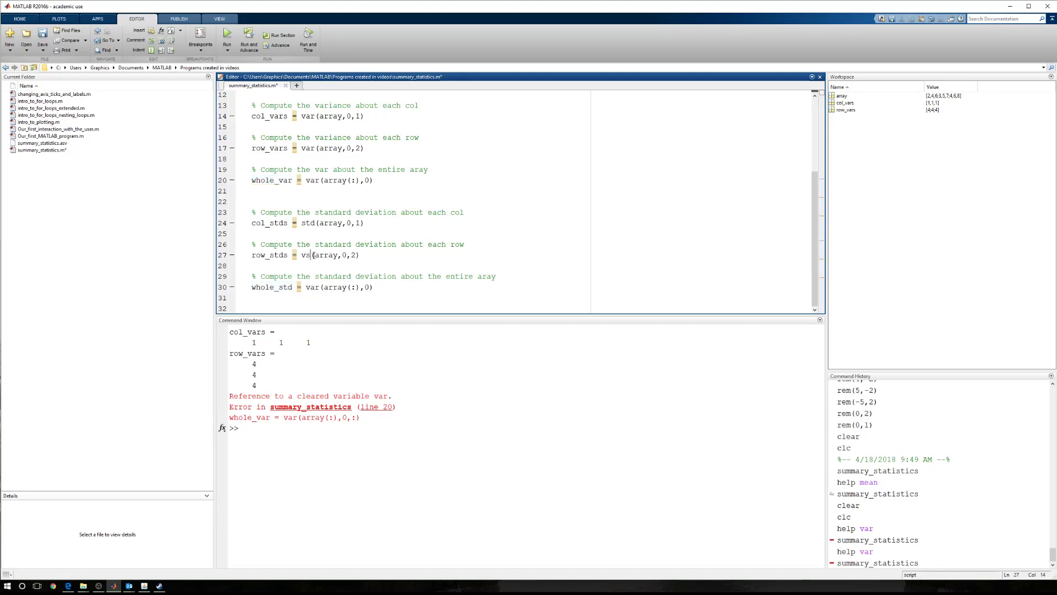
type("std")
left_click(302, 255)
key("BackSpace")
double_click(313, 286)
type("std")
Run summary_statistics.m and check row_stds all 2 and whole_std 1.9365 in the output.
left_click(227, 33)
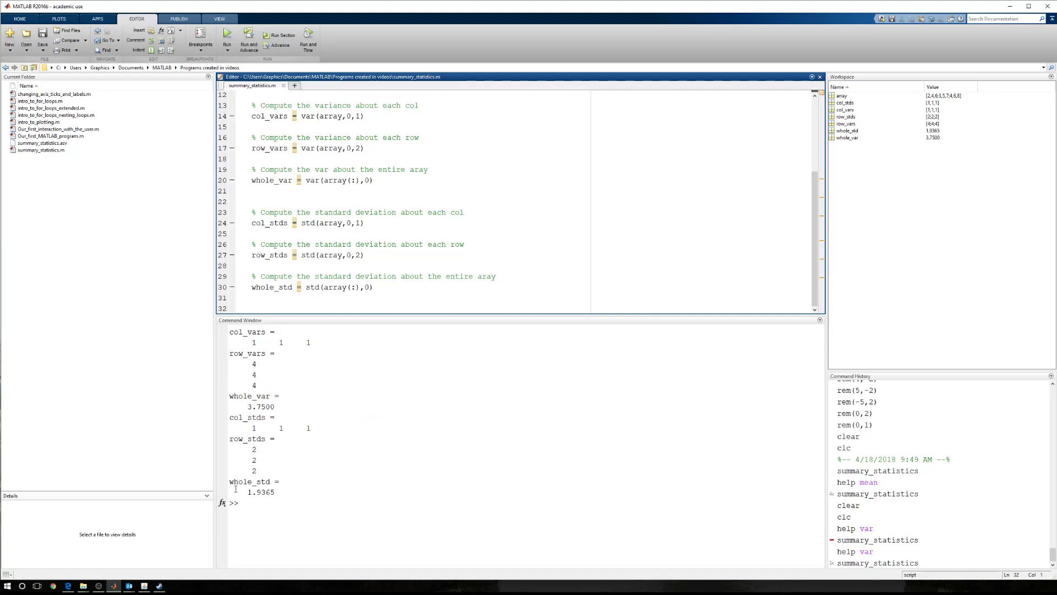
left_click(311, 498)
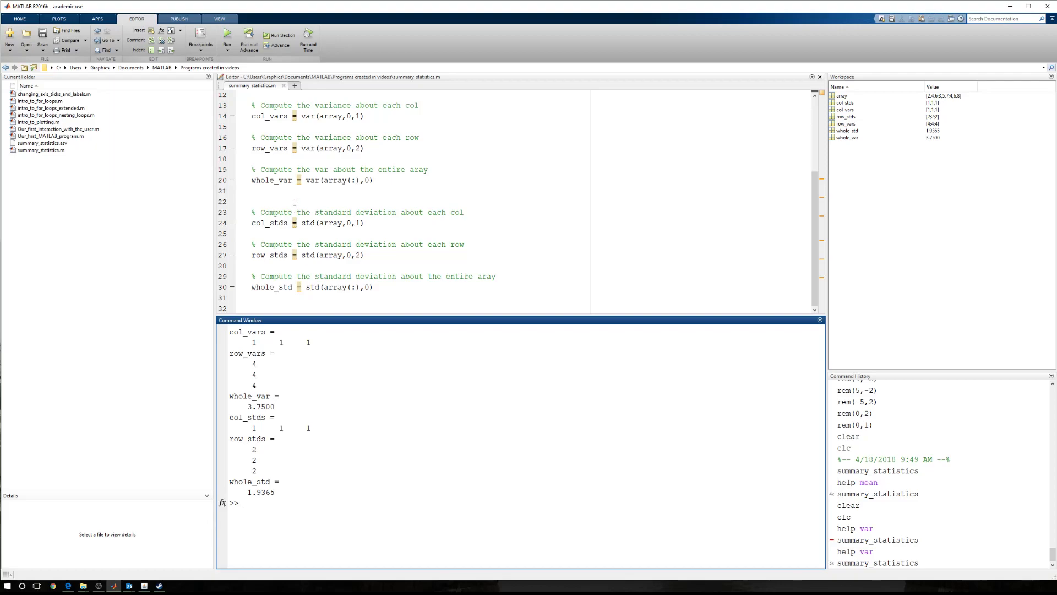
left_click(294, 201)
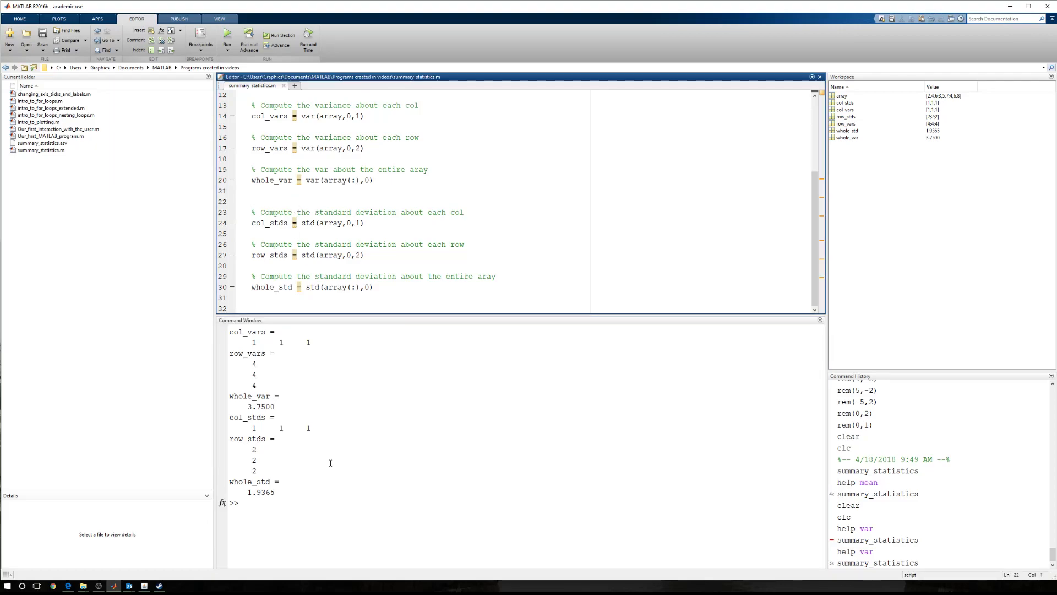